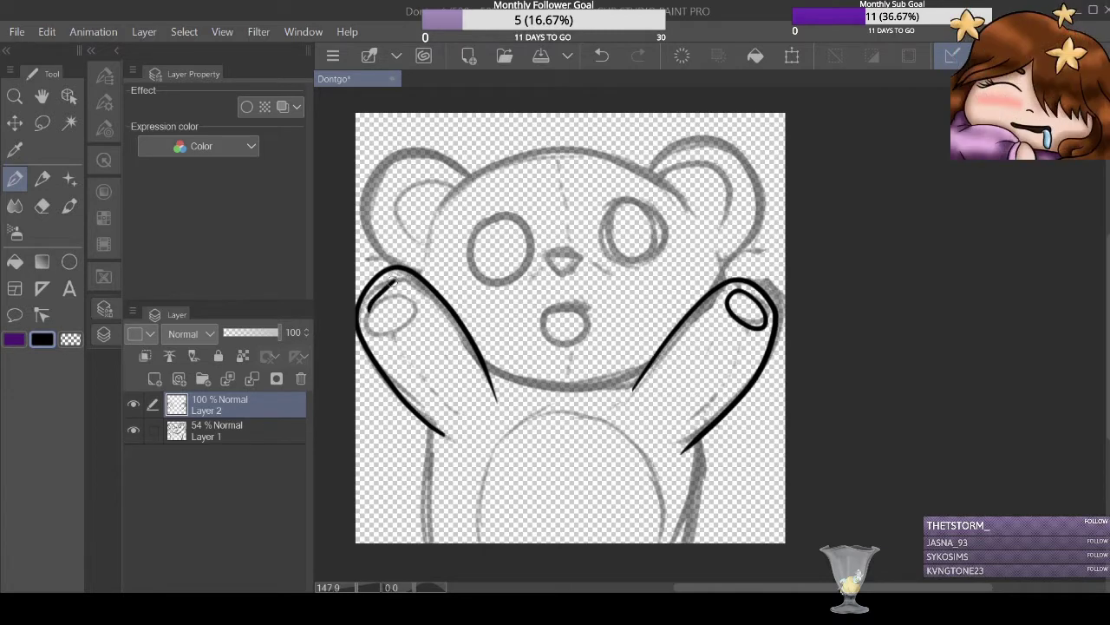
Complete the oval pad on the bear's left-hand paw and ink the outer outlines of both ears.
{"action": "key", "text": "ctrl+z"}
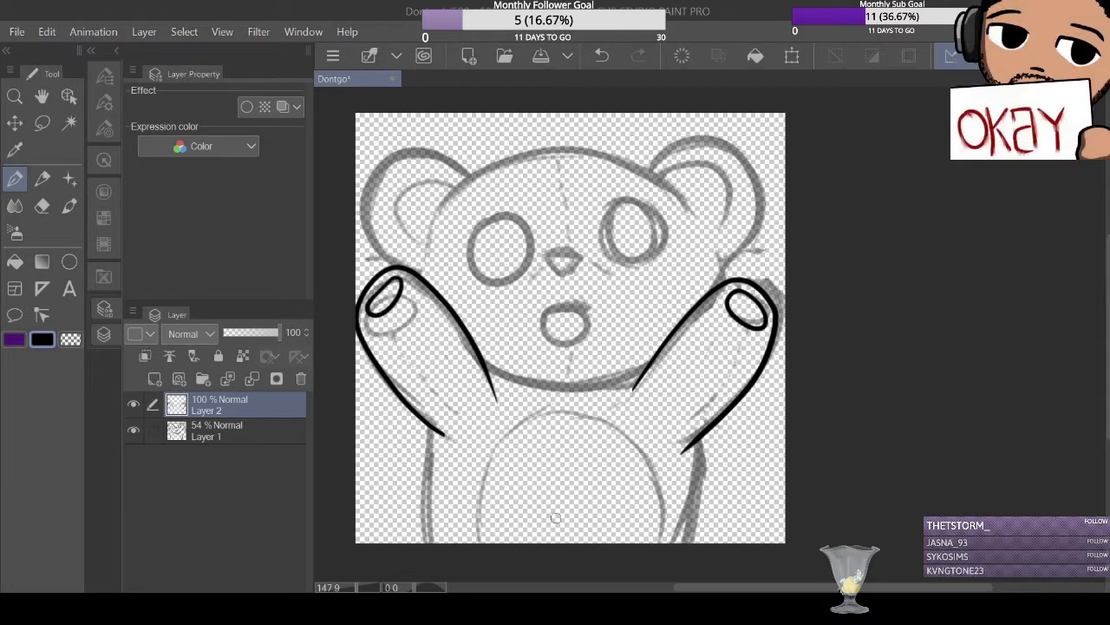
{"action": "mouse_move", "coordinate": [369, 256]}
{"action": "left_mouse_down"}
{"action": "mouse_move", "coordinate": [359, 209]}
{"action": "mouse_move", "coordinate": [462, 169]}
{"action": "left_mouse_up"}
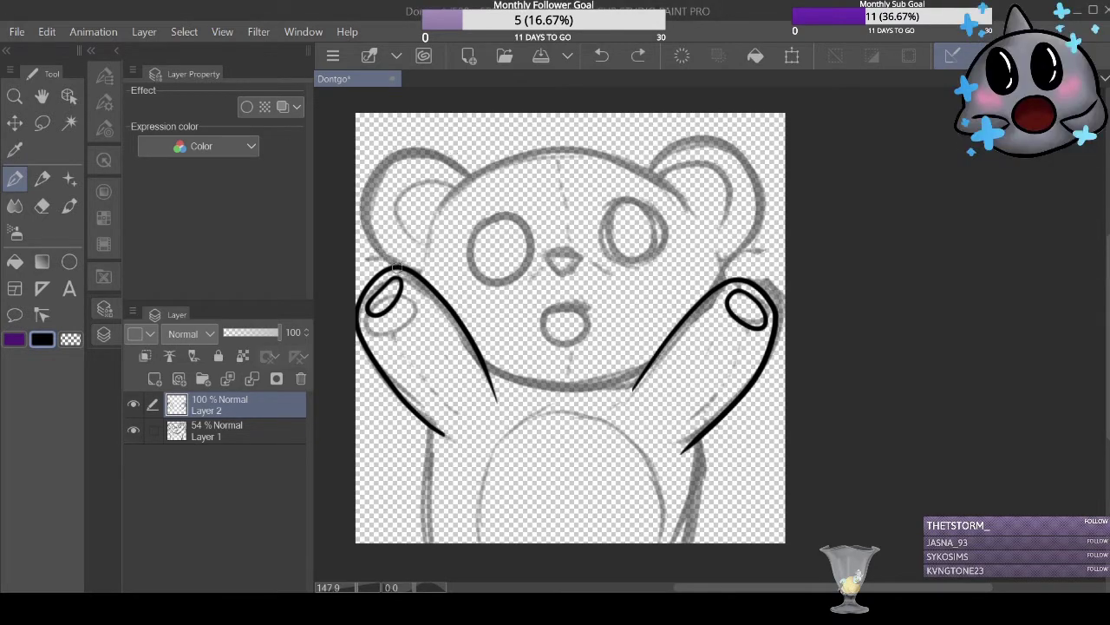
{"action": "left_click_drag", "start_coordinate": [395, 264], "coordinate": [473, 174]}
{"action": "mouse_move", "coordinate": [637, 165]}
{"action": "left_mouse_down"}
{"action": "mouse_move", "coordinate": [762, 195]}
{"action": "mouse_move", "coordinate": [722, 278]}
{"action": "left_mouse_up"}
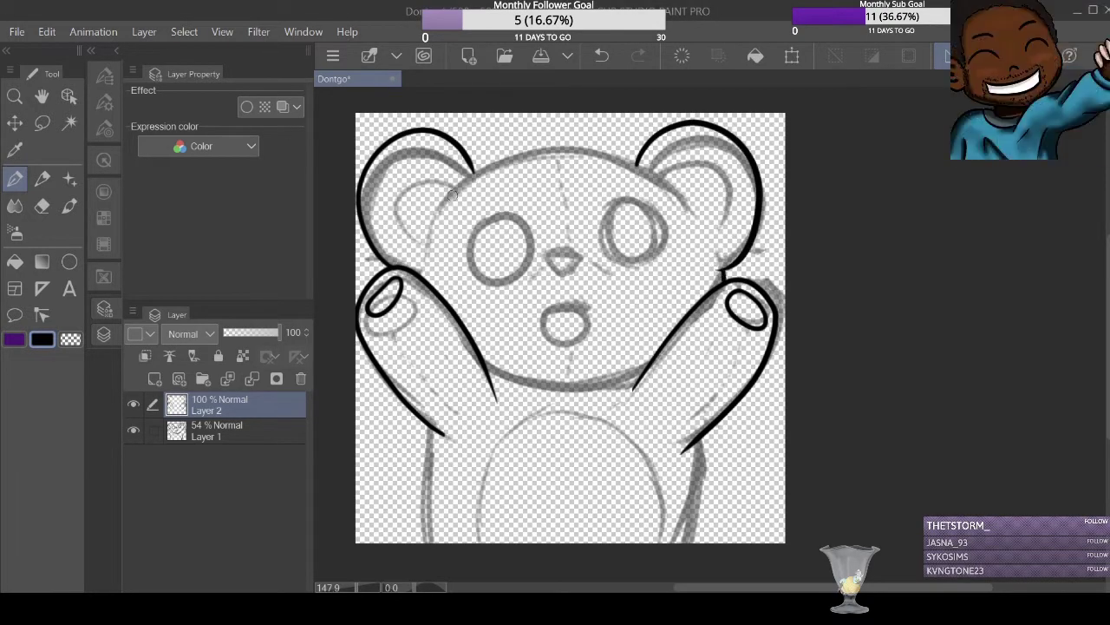
Ink the top of the head and the chin line, plus the inner curves of both ears.
{"action": "left_click_drag", "start_coordinate": [518, 154], "coordinate": [681, 200]}
{"action": "mouse_move", "coordinate": [462, 178]}
{"action": "left_mouse_down"}
{"action": "mouse_move", "coordinate": [416, 165]}
{"action": "mouse_move", "coordinate": [421, 242]}
{"action": "left_mouse_up"}
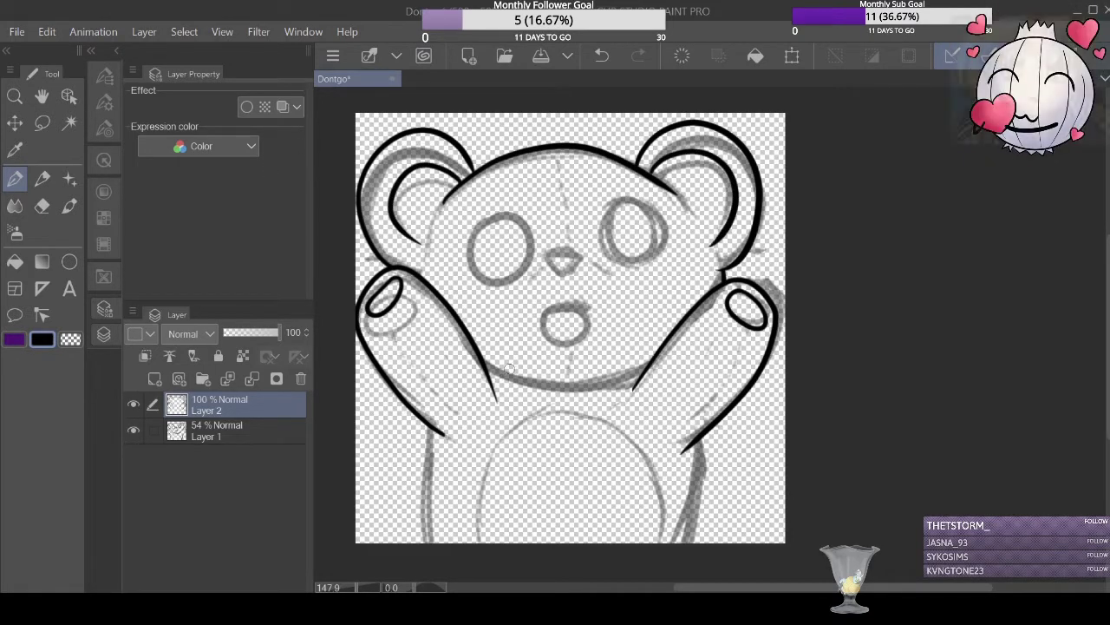
{"action": "left_click_drag", "start_coordinate": [484, 371], "coordinate": [652, 357]}
Ink the rounded triangular nose and the open, rounded mouth over the sketch.
{"action": "mouse_move", "coordinate": [545, 255]}
{"action": "left_mouse_down"}
{"action": "mouse_move", "coordinate": [583, 266]}
{"action": "mouse_move", "coordinate": [567, 276]}
{"action": "left_mouse_up"}
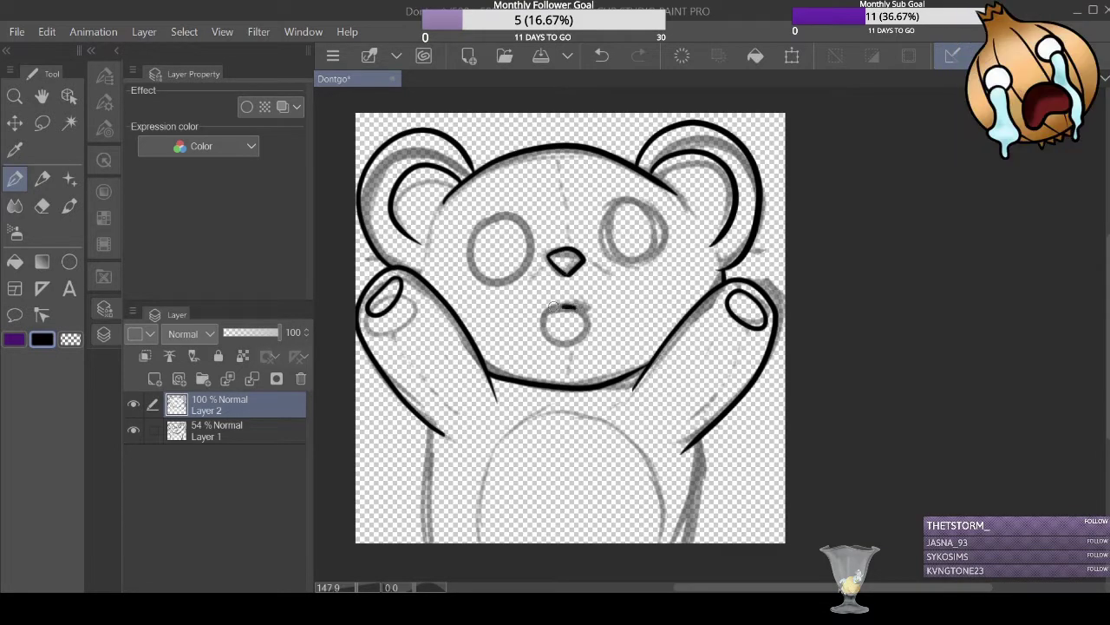
{"action": "key", "text": "ctrl+z"}
{"action": "mouse_move", "coordinate": [593, 319]}
{"action": "left_mouse_down"}
{"action": "mouse_move", "coordinate": [543, 325]}
{"action": "mouse_move", "coordinate": [551, 301]}
{"action": "mouse_move", "coordinate": [578, 334]}
{"action": "mouse_move", "coordinate": [555, 356]}
{"action": "left_mouse_up"}
{"action": "key", "text": "ctrl+z"}
{"action": "key", "text": "ctrl+z"}
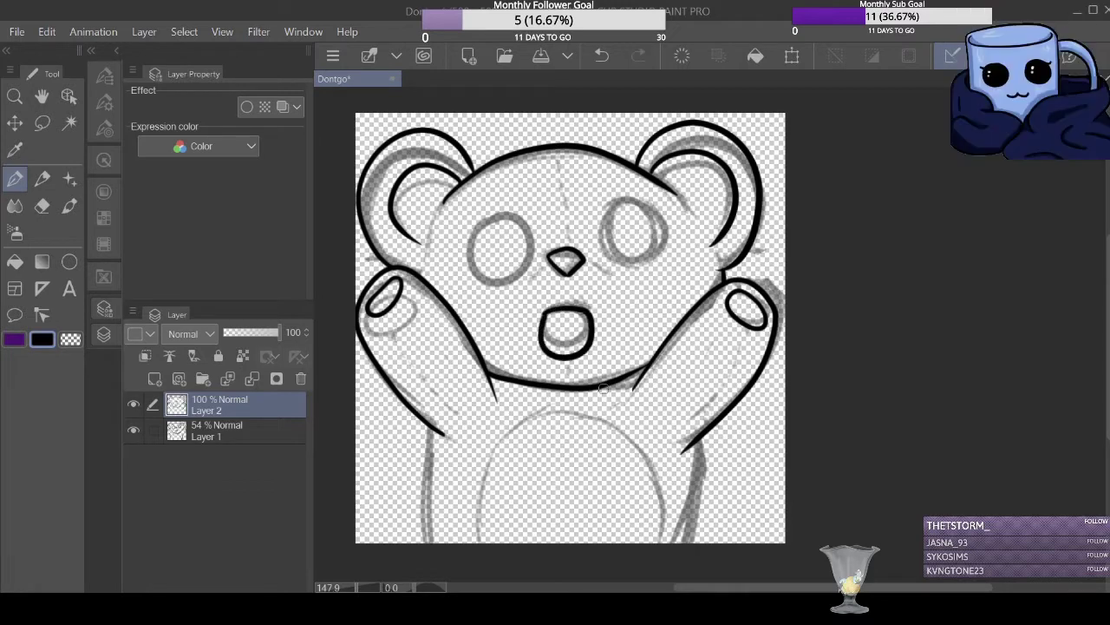
Outline both eyes with large black circles of matching size over the sketched eyes.
{"action": "left_click_drag", "start_coordinate": [598, 206], "coordinate": [668, 280]}
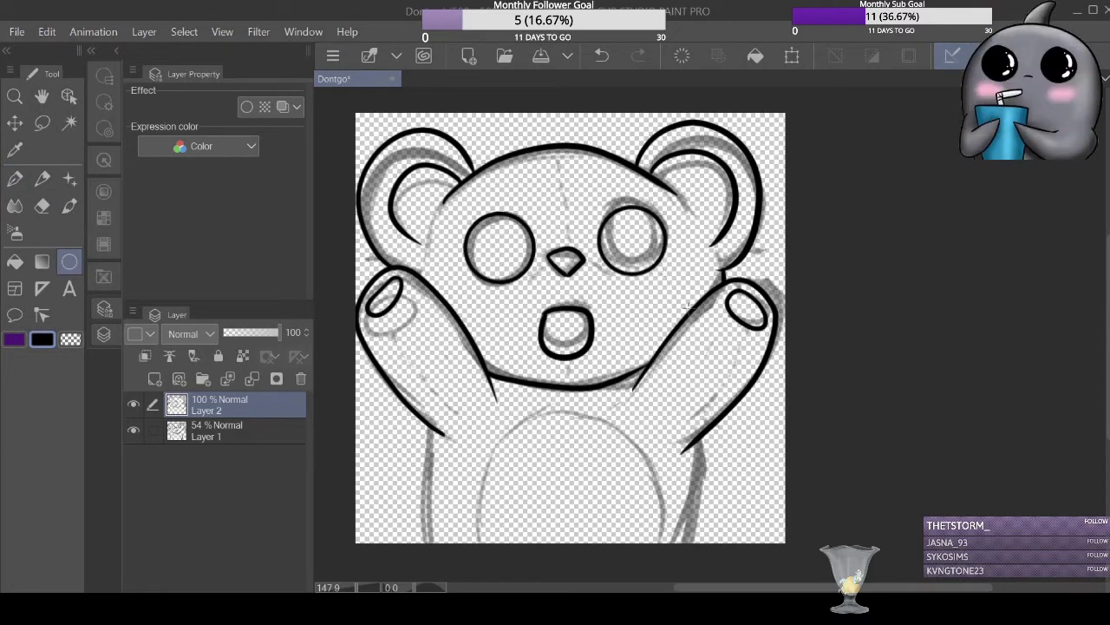
{"action": "key", "text": "ctrl+z"}
{"action": "left_click_drag", "start_coordinate": [579, 195], "coordinate": [650, 260]}
{"action": "key", "text": "ctrl+z"}
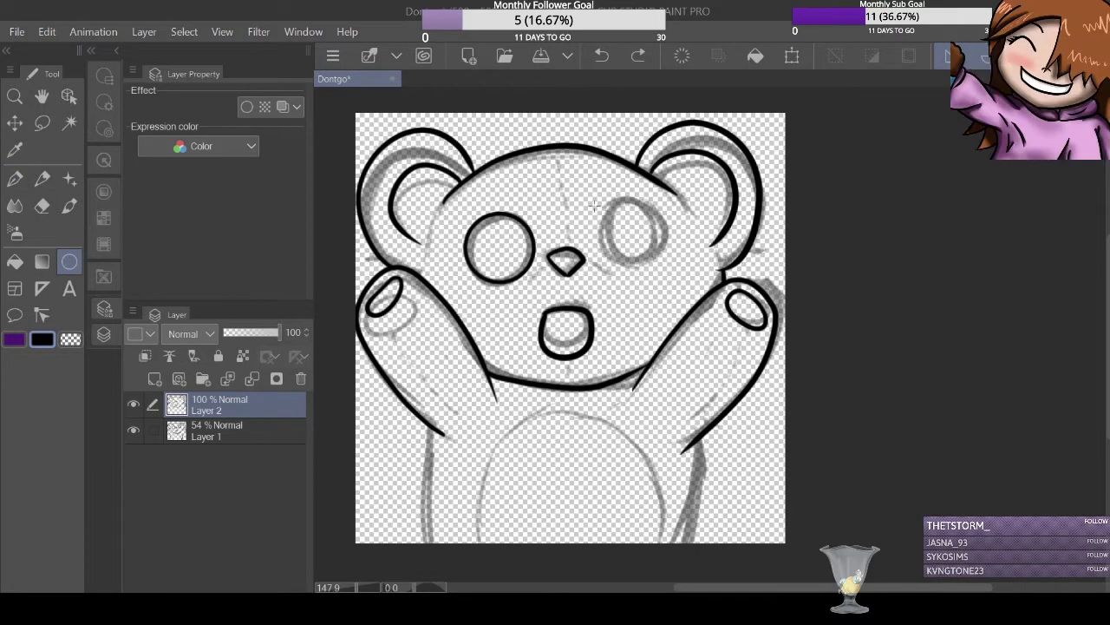
{"action": "key", "text": "ctrl+y"}
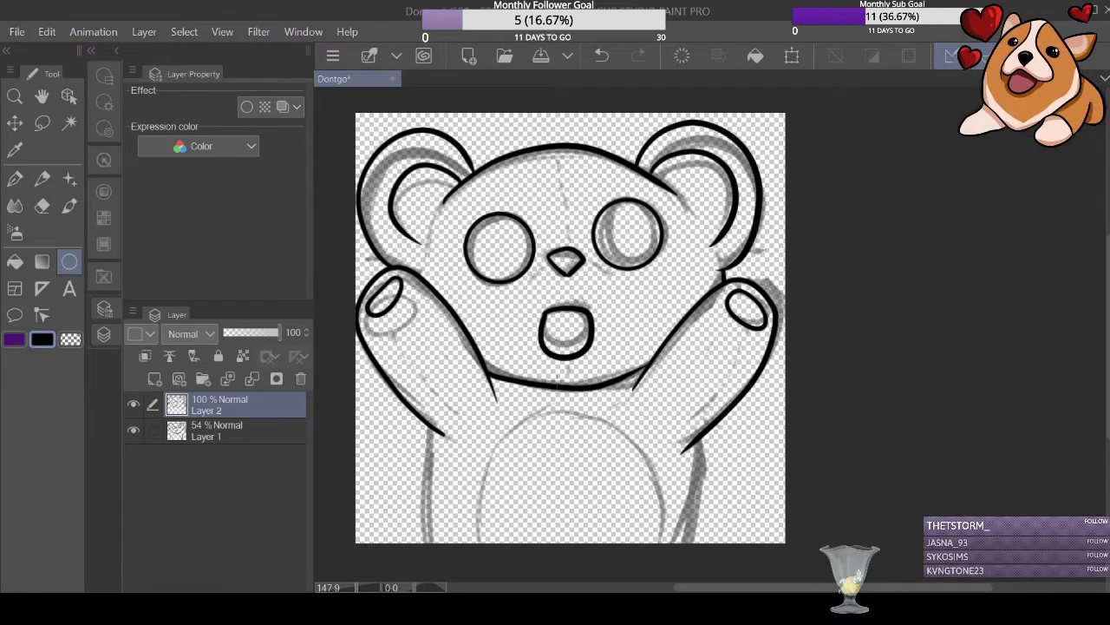
Ink the left side of the body as a curve from the armpit to the canvas's lower edge.
{"action": "key", "text": "p"}
{"action": "mouse_move", "coordinate": [428, 425]}
{"action": "left_mouse_down"}
{"action": "mouse_move", "coordinate": [412, 458]}
{"action": "mouse_move", "coordinate": [422, 541]}
{"action": "left_mouse_up"}
{"action": "key", "text": "ctrl+z"}
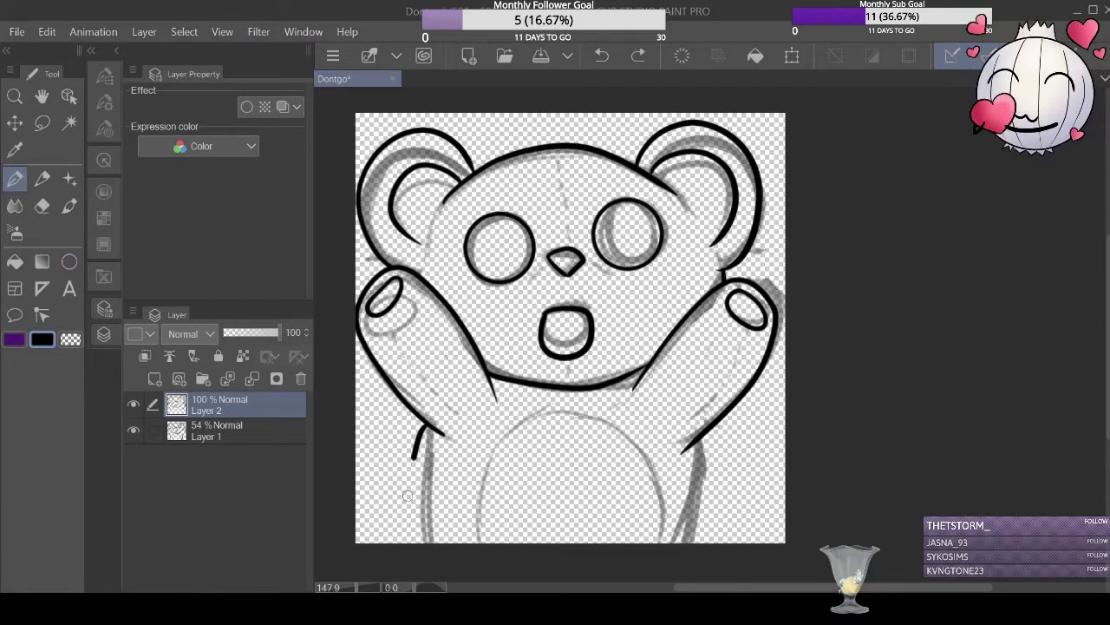
{"action": "key", "text": "ctrl+z"}
{"action": "key", "text": "ctrl+z"}
{"action": "key", "text": "ctrl+y"}
{"action": "key", "text": "ctrl+y"}
{"action": "key", "text": "ctrl+y"}
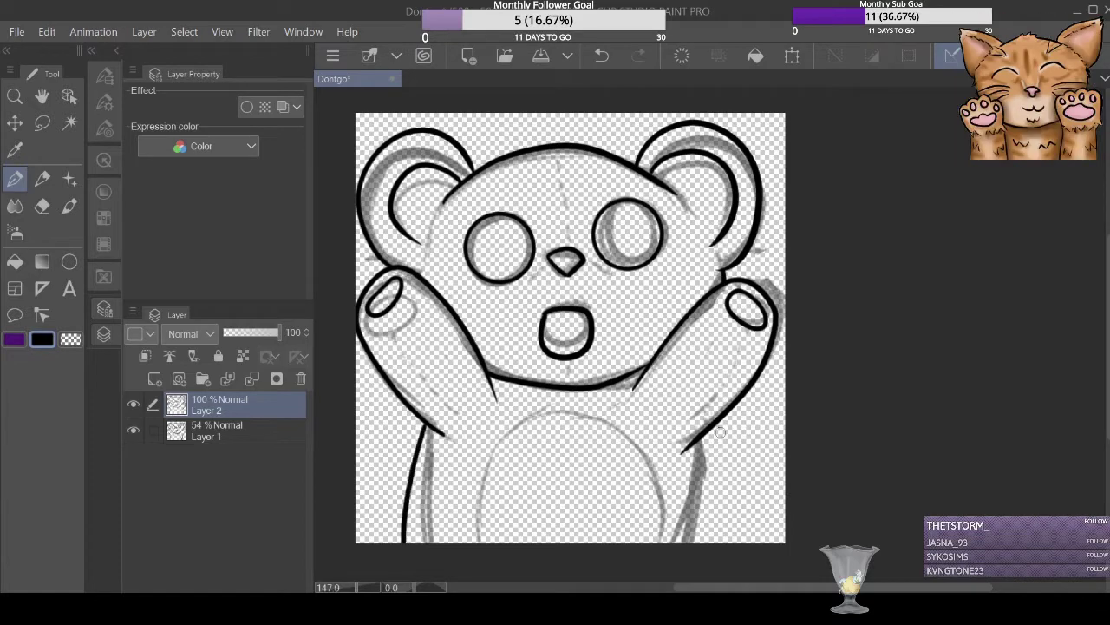
Ink the right side of the body and the large arched belly patch.
{"action": "mouse_move", "coordinate": [467, 550]}
{"action": "left_mouse_down"}
{"action": "mouse_move", "coordinate": [523, 423]}
{"action": "mouse_move", "coordinate": [611, 470]}
{"action": "mouse_move", "coordinate": [496, 468]}
{"action": "mouse_move", "coordinate": [650, 503]}
{"action": "left_mouse_up"}
{"action": "key", "text": "ctrl+z"}
{"action": "left_click_drag", "start_coordinate": [487, 463], "coordinate": [664, 494]}
{"action": "key", "text": "ctrl+z"}
{"action": "mouse_move", "coordinate": [469, 542]}
{"action": "left_mouse_down"}
{"action": "mouse_move", "coordinate": [573, 408]}
{"action": "mouse_move", "coordinate": [668, 542]}
{"action": "left_mouse_up"}
Draw dashed stitch lines down the face's centre, along both arms and body sides, and across the ear bases.
{"action": "left_click_drag", "start_coordinate": [556, 153], "coordinate": [569, 243]}
{"action": "left_click_drag", "start_coordinate": [568, 364], "coordinate": [569, 374]}
{"action": "left_click_drag", "start_coordinate": [379, 325], "coordinate": [445, 423]}
{"action": "left_click_drag", "start_coordinate": [715, 405], "coordinate": [685, 427]}
{"action": "left_click_drag", "start_coordinate": [438, 438], "coordinate": [421, 530]}
{"action": "left_click_drag", "start_coordinate": [694, 450], "coordinate": [703, 482]}
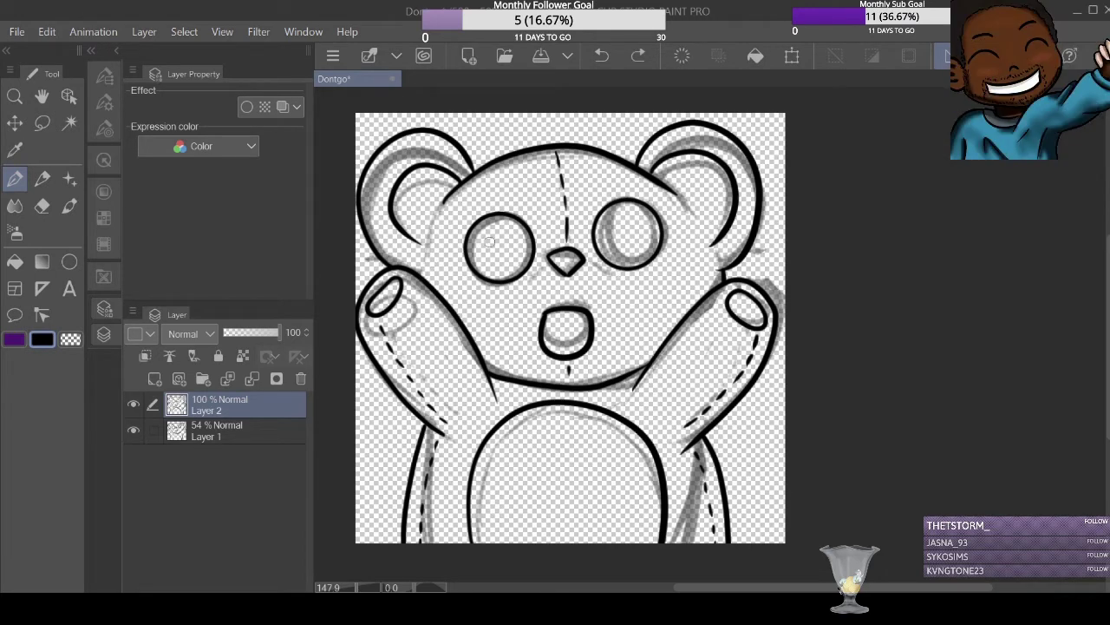
{"action": "left_click_drag", "start_coordinate": [684, 203], "coordinate": [718, 258]}
{"action": "left_click_drag", "start_coordinate": [443, 208], "coordinate": [420, 256]}
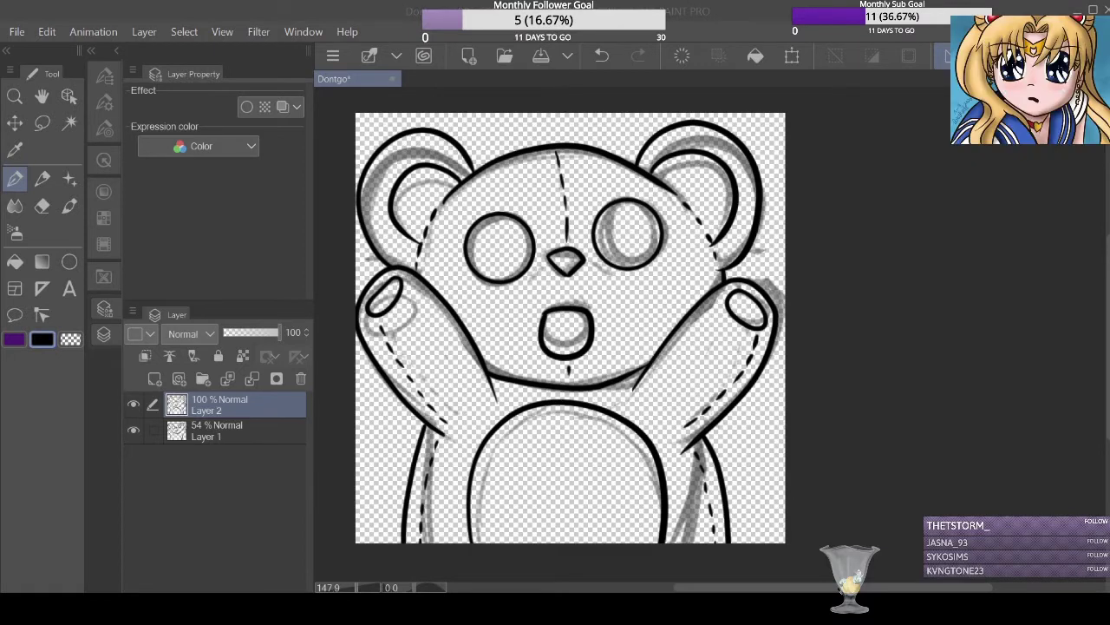
Add a new layer beneath the line art and fill both eye circles with black on Layer 2.
{"action": "left_click", "coordinate": [155, 383]}
{"action": "key", "text": "g"}
{"action": "left_click", "coordinate": [500, 248]}
{"action": "left_click", "coordinate": [628, 234]}
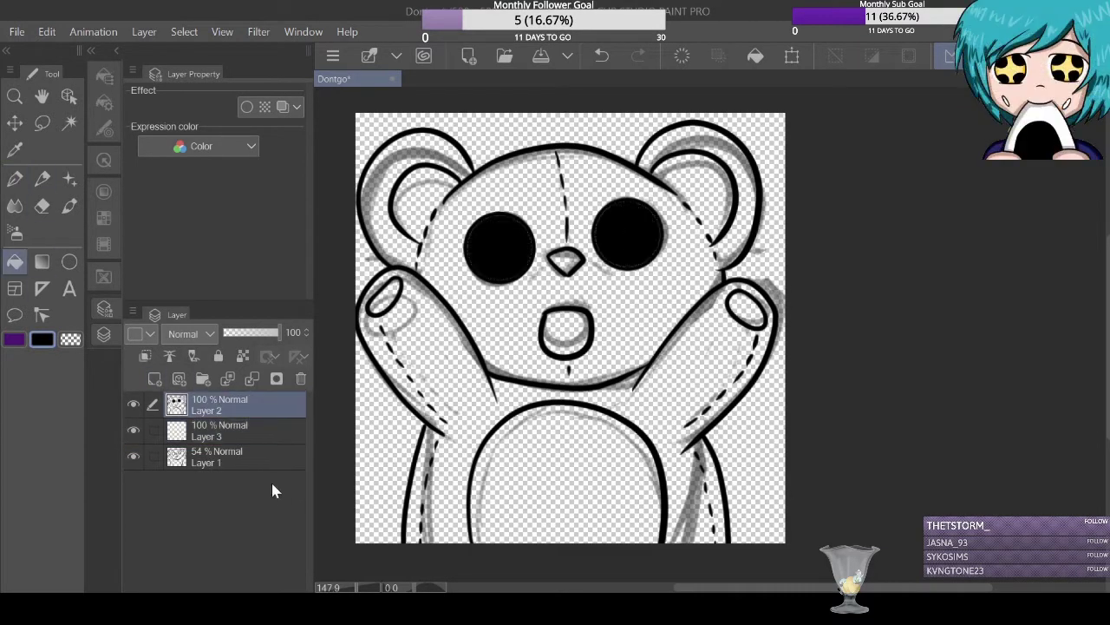
Paint over the thin unfilled gaps along the edges of both eyes in black.
{"action": "key", "text": "ctrl+plus"}
{"action": "key", "text": "ctrl+plus"}
{"action": "key", "text": "ctrl+plus"}
{"action": "left_click_drag", "start_coordinate": [421, 250], "coordinate": [445, 212]}
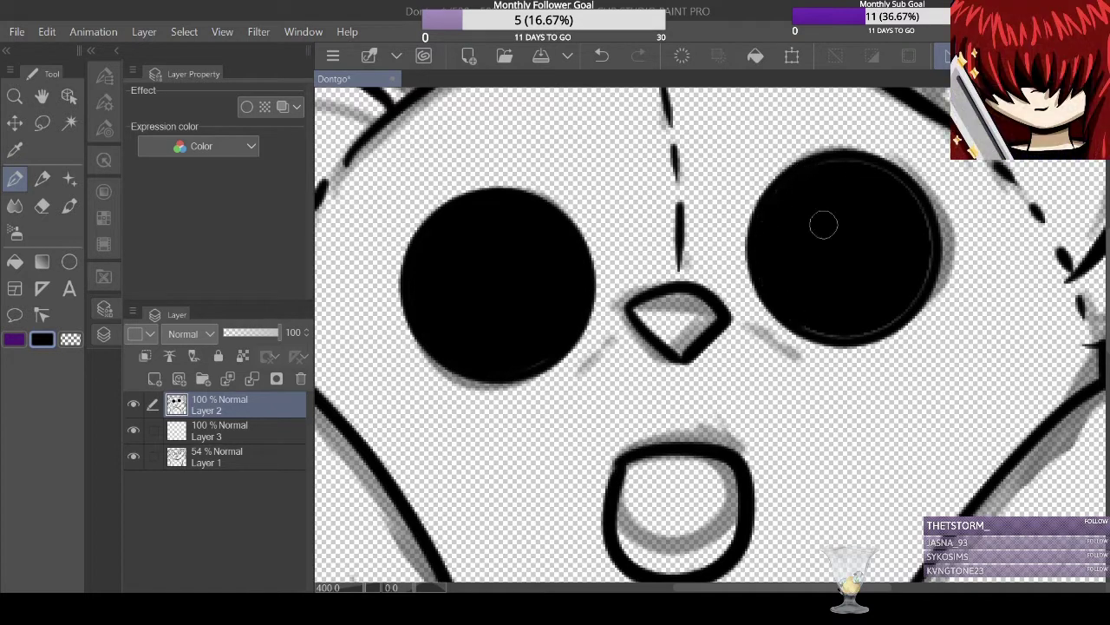
{"action": "mouse_move", "coordinate": [823, 224]}
{"action": "left_mouse_down"}
{"action": "mouse_move", "coordinate": [858, 162]}
{"action": "mouse_move", "coordinate": [926, 227]}
{"action": "left_mouse_up"}
{"action": "mouse_move", "coordinate": [821, 296]}
{"action": "left_mouse_down"}
{"action": "mouse_move", "coordinate": [828, 329]}
{"action": "mouse_move", "coordinate": [878, 326]}
{"action": "left_mouse_up"}
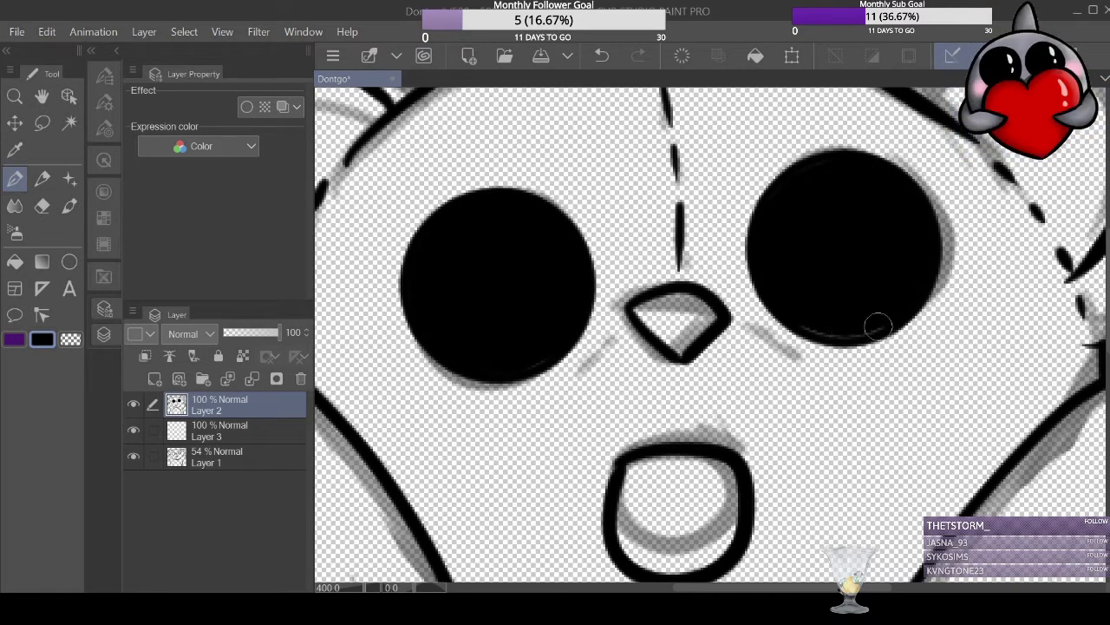
Paint a small round white highlight in the upper right of each eye.
{"action": "key", "text": "x"}
{"action": "left_click_drag", "start_coordinate": [548, 228], "coordinate": [556, 241]}
{"action": "left_click", "coordinate": [885, 178]}
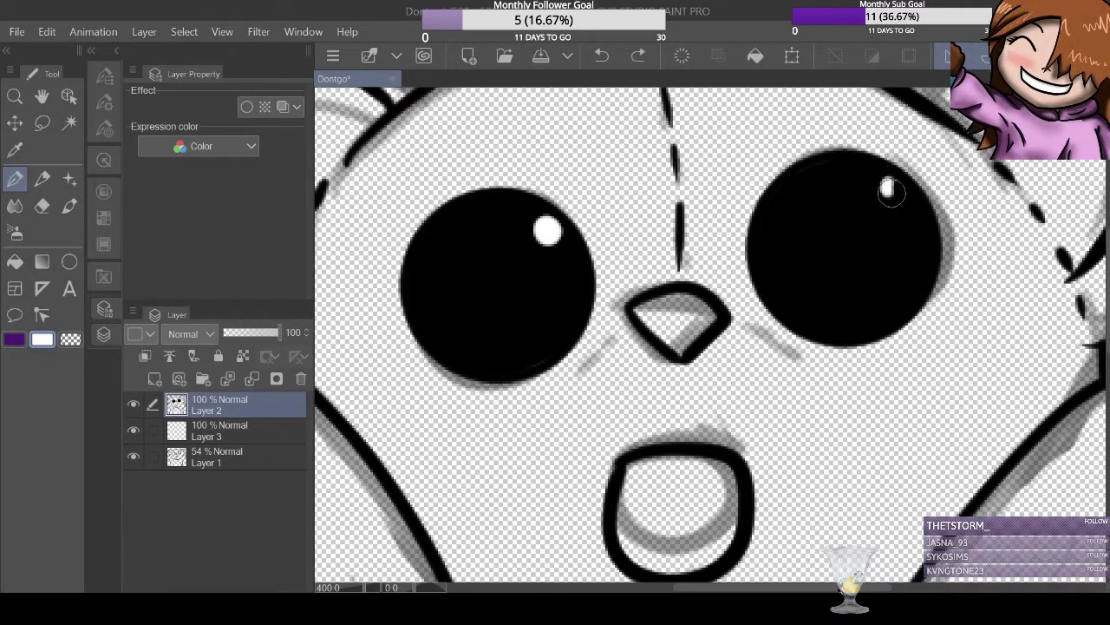
{"action": "left_click_drag", "start_coordinate": [891, 192], "coordinate": [894, 187]}
Paint a curved white crescent highlight along the lower left edge of each eye.
{"action": "left_click", "coordinate": [439, 340]}
{"action": "key", "text": "ctrl+z"}
{"action": "key", "text": "ctrl+z"}
{"action": "left_click_drag", "start_coordinate": [417, 283], "coordinate": [486, 351]}
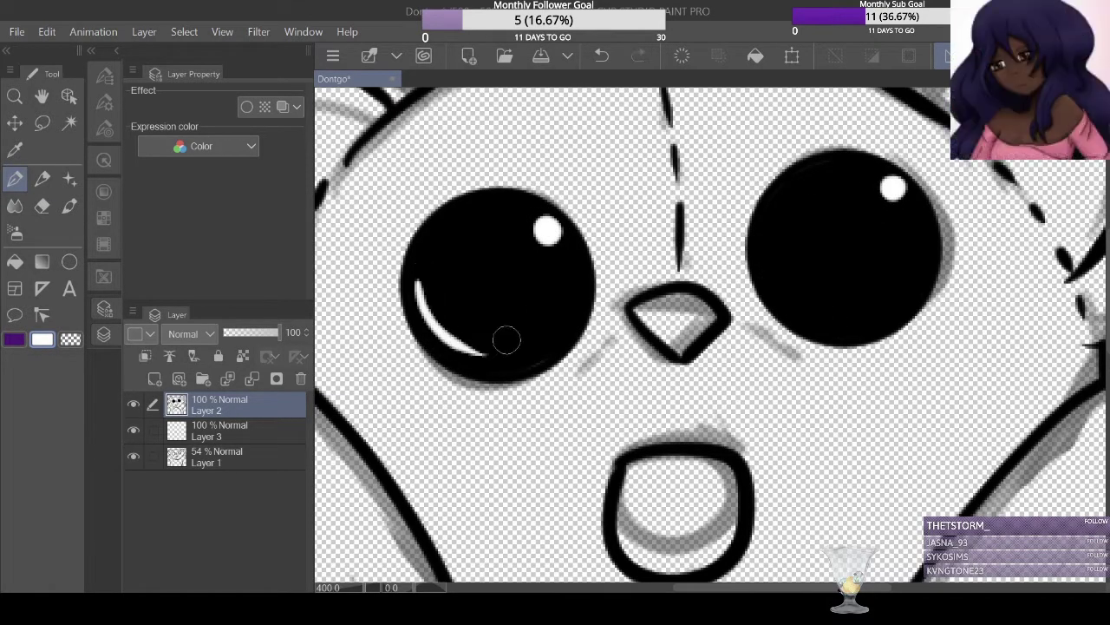
{"action": "scroll", "coordinate": [765, 241], "scroll_direction": "down", "scroll_amount": 5}
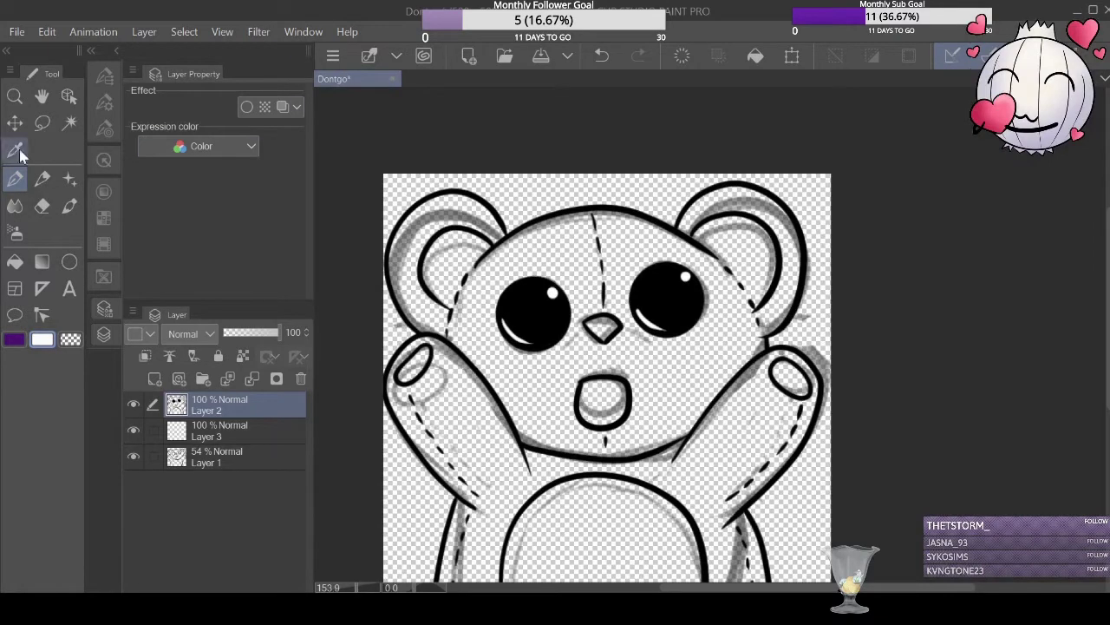
Fill the nose with black and paint a small white highlight along its upper edge.
{"action": "scroll", "coordinate": [597, 322], "scroll_direction": "up", "scroll_amount": 5}
{"action": "left_click", "coordinate": [558, 326], "text": "alt"}
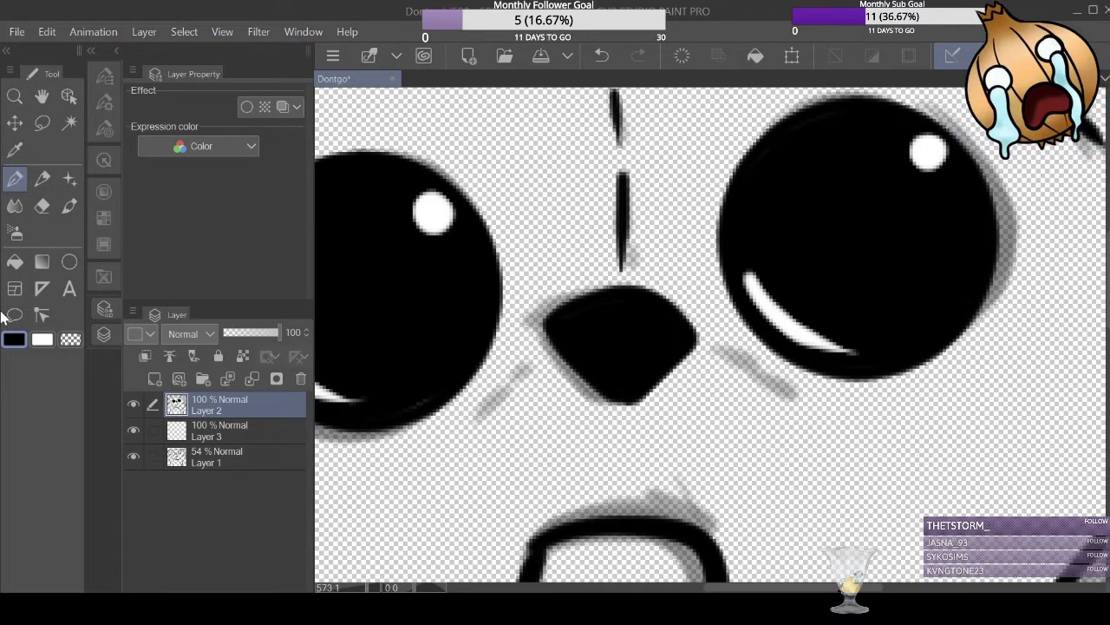
{"action": "key", "text": "x"}
{"action": "left_click_drag", "start_coordinate": [606, 303], "coordinate": [652, 312]}
{"action": "scroll", "coordinate": [638, 312], "scroll_direction": "down", "scroll_amount": 4}
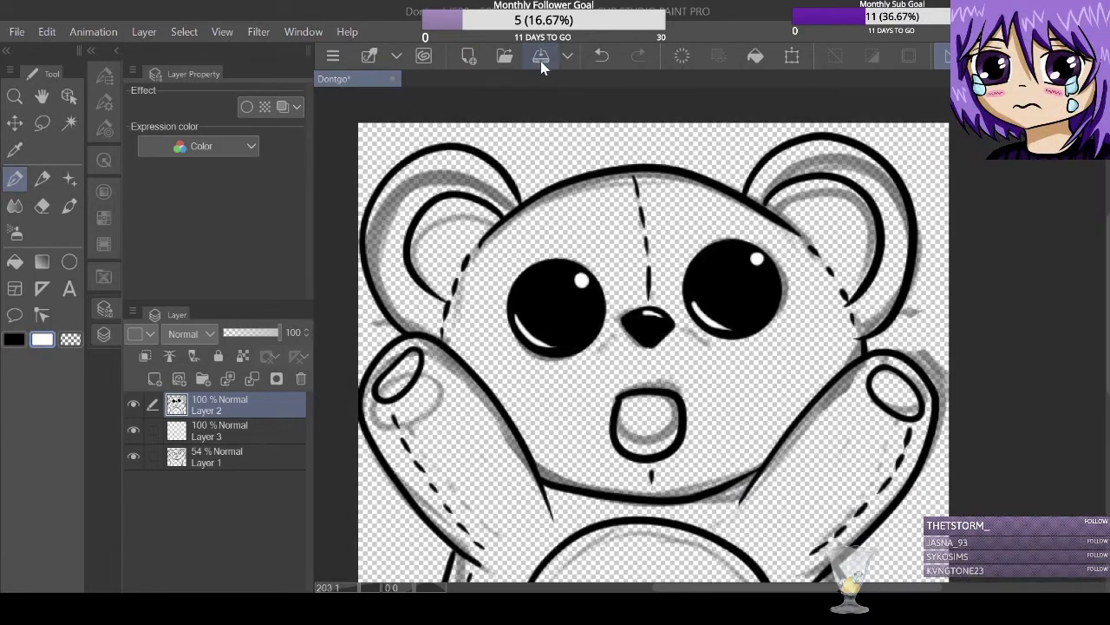
Hide the rough sketch on Layer 1 and make Layer 3 active with a golden tan drawing colour.
{"action": "left_click", "coordinate": [133, 455]}
{"action": "key", "text": "ctrl+minus"}
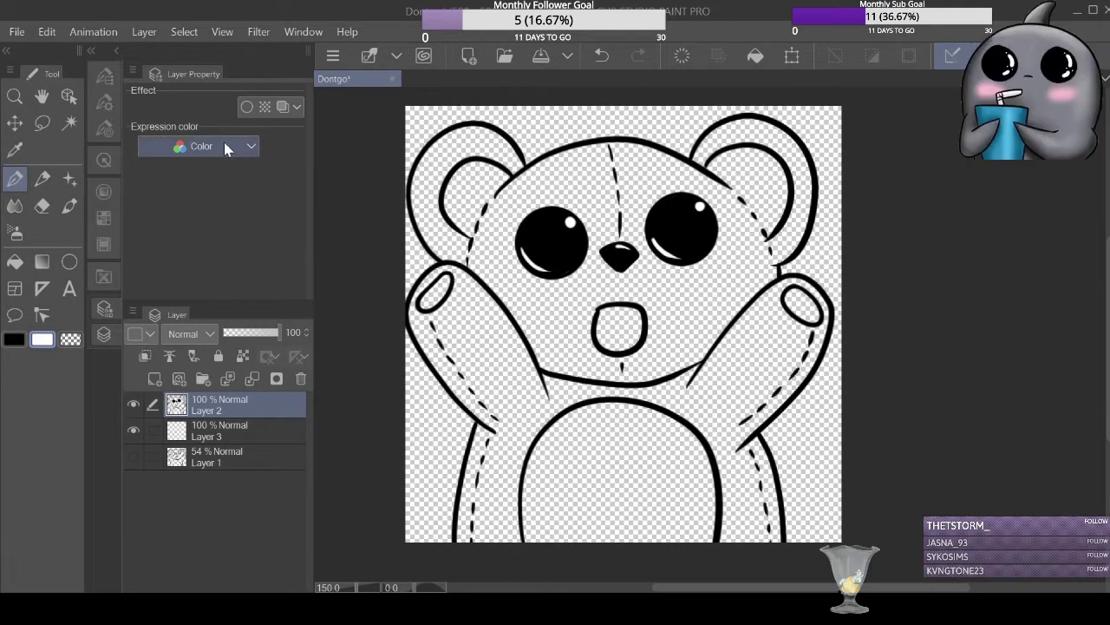
{"action": "left_click", "coordinate": [233, 434]}
{"action": "left_click", "coordinate": [14, 339]}
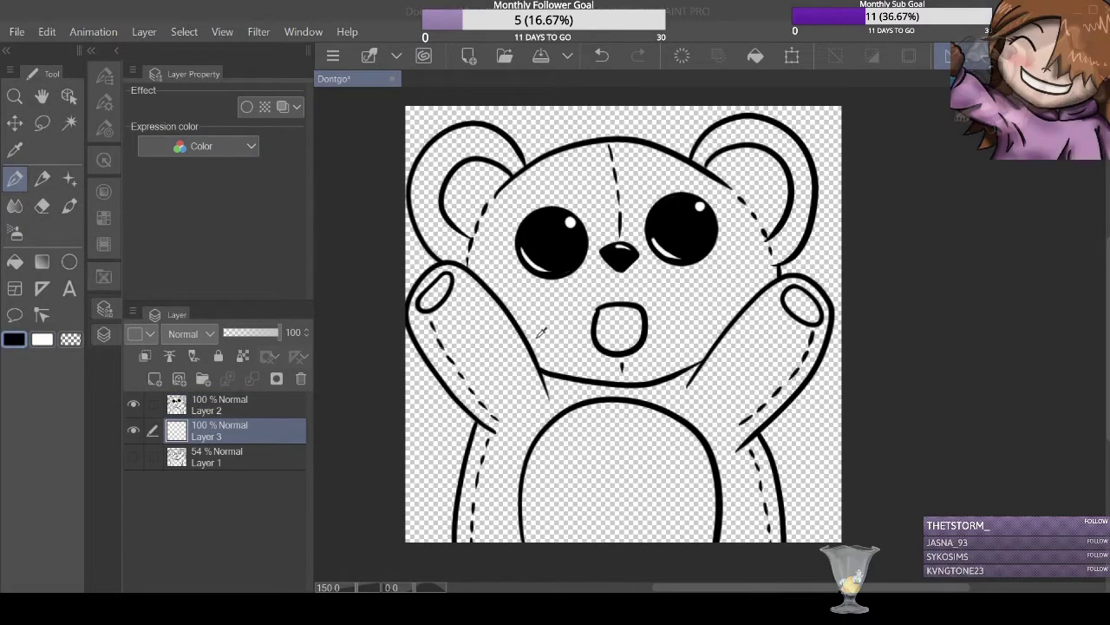
Paint the bear's arms, body, head and outer ears golden tan using the G-pen at size 60.
{"action": "key", "text": "p"}
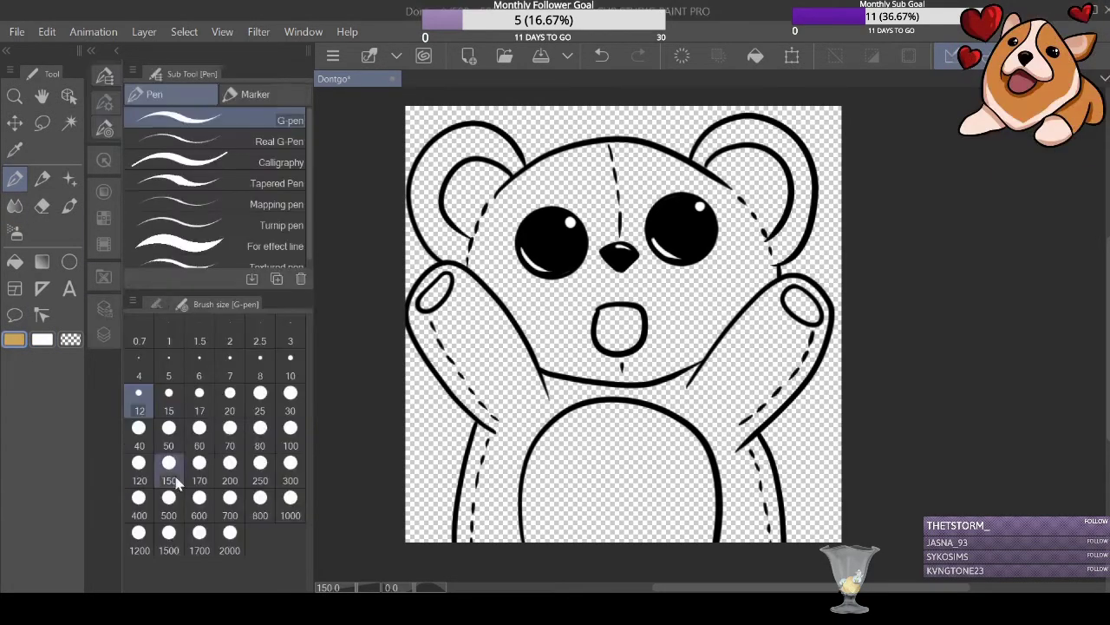
{"action": "mouse_move", "coordinate": [429, 276]}
{"action": "left_mouse_down"}
{"action": "mouse_move", "coordinate": [420, 312]}
{"action": "mouse_move", "coordinate": [449, 364]}
{"action": "mouse_move", "coordinate": [433, 295]}
{"action": "mouse_move", "coordinate": [519, 356]}
{"action": "mouse_move", "coordinate": [422, 325]}
{"action": "mouse_move", "coordinate": [531, 361]}
{"action": "mouse_move", "coordinate": [509, 442]}
{"action": "mouse_move", "coordinate": [492, 428]}
{"action": "mouse_move", "coordinate": [519, 565]}
{"action": "mouse_move", "coordinate": [578, 418]}
{"action": "mouse_move", "coordinate": [576, 460]}
{"action": "mouse_move", "coordinate": [503, 434]}
{"action": "left_mouse_up"}
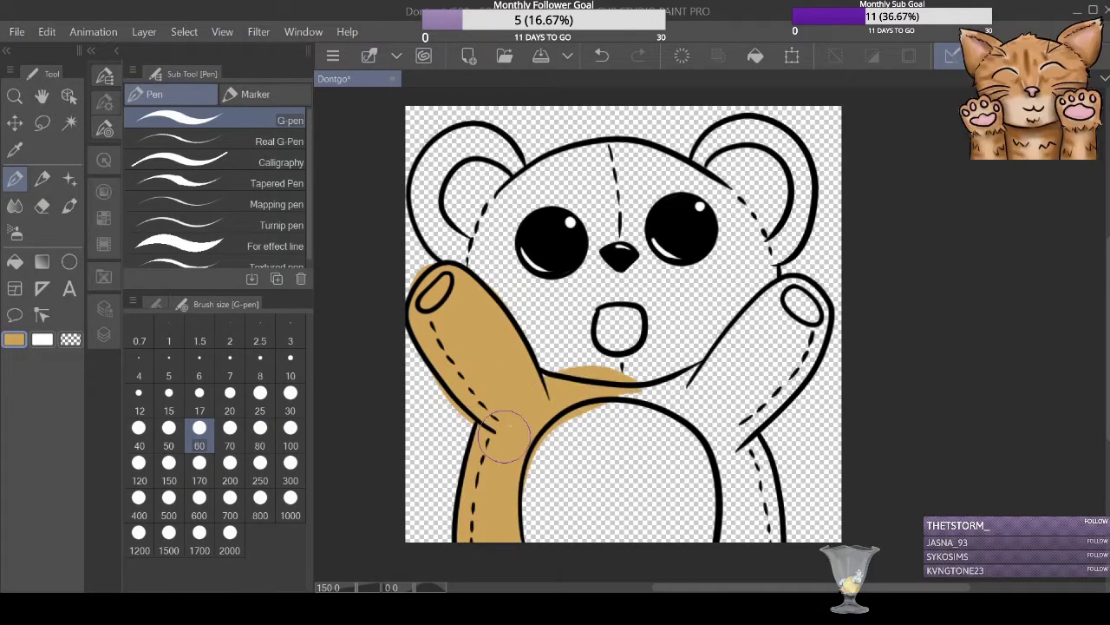
{"action": "mouse_move", "coordinate": [599, 408]}
{"action": "left_mouse_down"}
{"action": "mouse_move", "coordinate": [746, 533]}
{"action": "mouse_move", "coordinate": [785, 295]}
{"action": "mouse_move", "coordinate": [781, 399]}
{"action": "mouse_move", "coordinate": [806, 417]}
{"action": "left_mouse_up"}
{"action": "mouse_move", "coordinate": [443, 160]}
{"action": "left_mouse_down"}
{"action": "mouse_move", "coordinate": [676, 150]}
{"action": "mouse_move", "coordinate": [769, 282]}
{"action": "mouse_move", "coordinate": [495, 236]}
{"action": "mouse_move", "coordinate": [638, 254]}
{"action": "mouse_move", "coordinate": [578, 186]}
{"action": "mouse_move", "coordinate": [754, 368]}
{"action": "mouse_move", "coordinate": [639, 246]}
{"action": "mouse_move", "coordinate": [517, 304]}
{"action": "mouse_move", "coordinate": [638, 185]}
{"action": "left_mouse_up"}
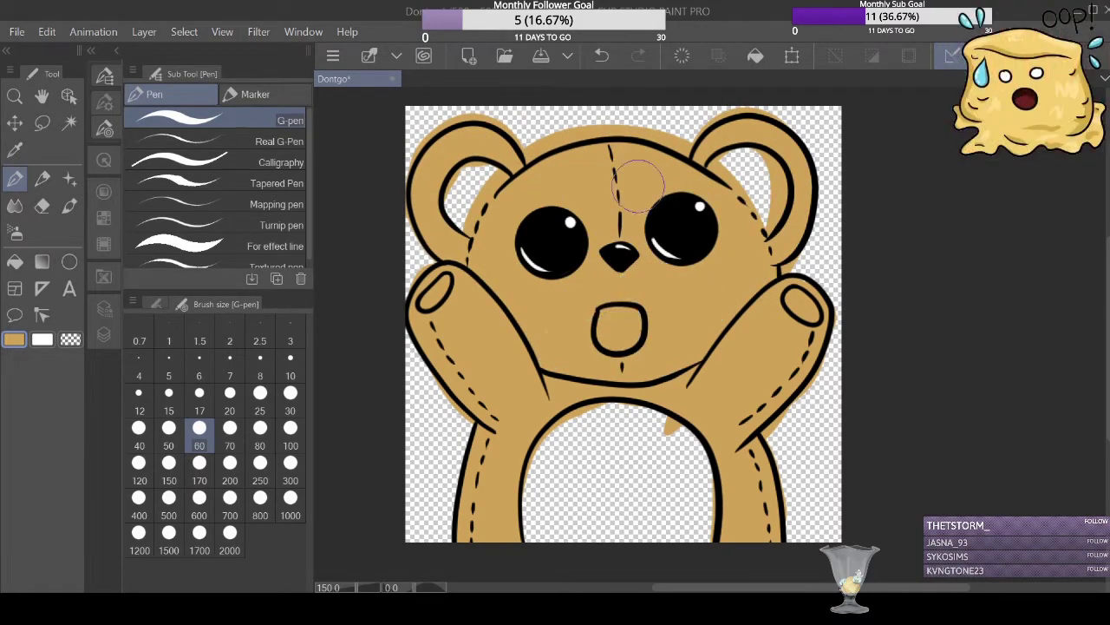
Erase the tan paint that spills inside the belly patch outline on Layer 3.
{"action": "left_click", "coordinate": [104, 334]}
{"action": "scroll", "coordinate": [360, 335], "scroll_direction": "up", "scroll_amount": 5}
{"action": "scroll", "coordinate": [632, 434], "scroll_direction": "up", "scroll_amount": 2}
{"action": "left_click_drag", "start_coordinate": [631, 434], "coordinate": [607, 174]}
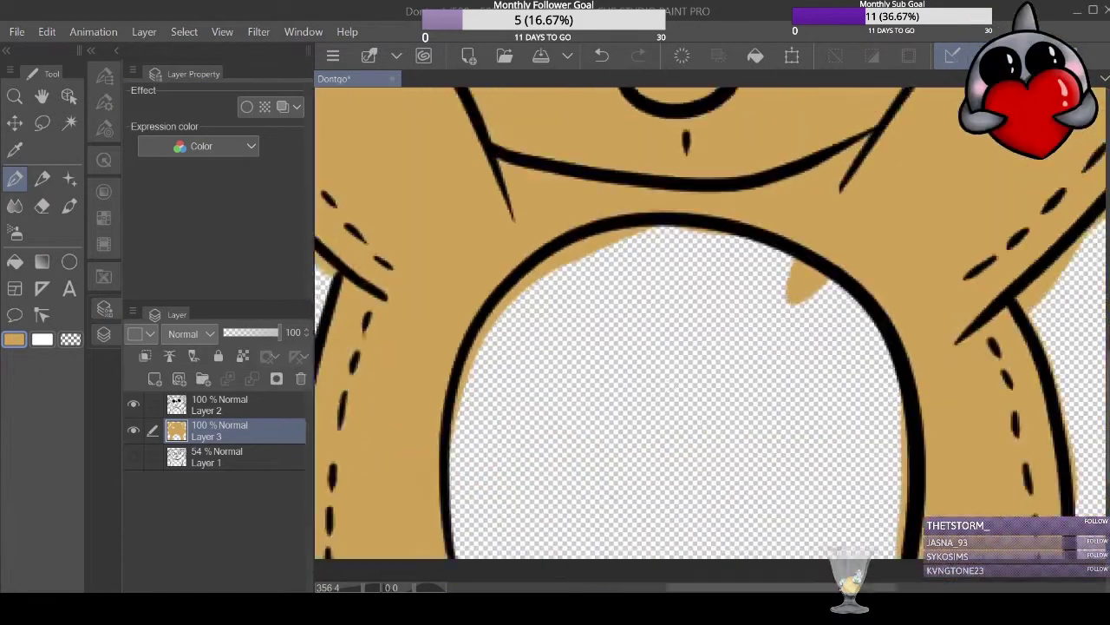
{"action": "left_click", "coordinate": [15, 291]}
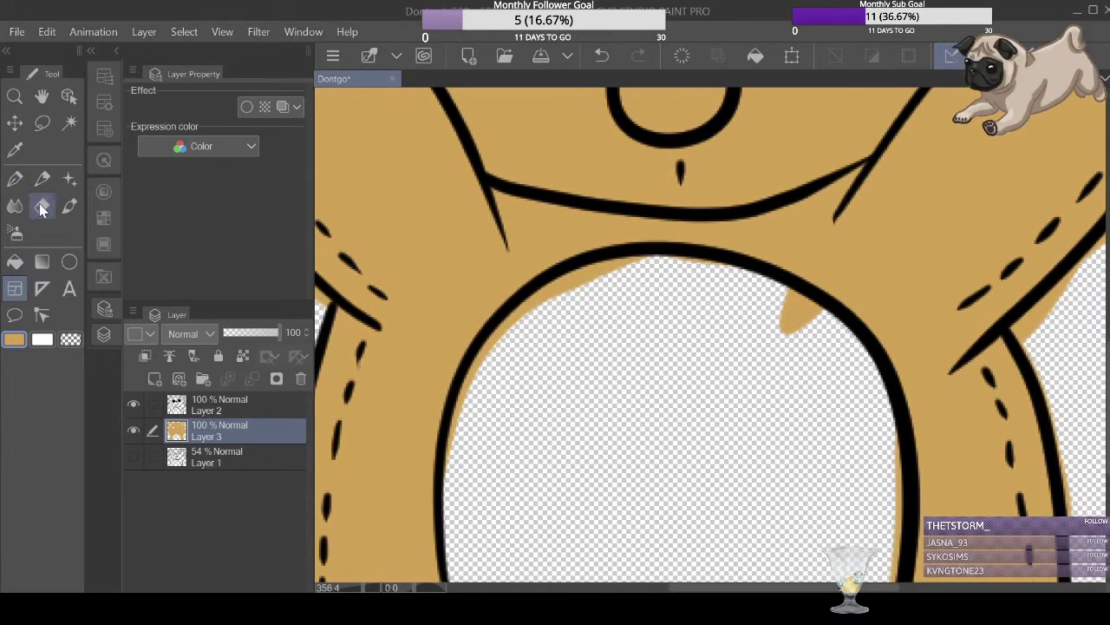
{"action": "left_click_drag", "start_coordinate": [605, 263], "coordinate": [713, 267]}
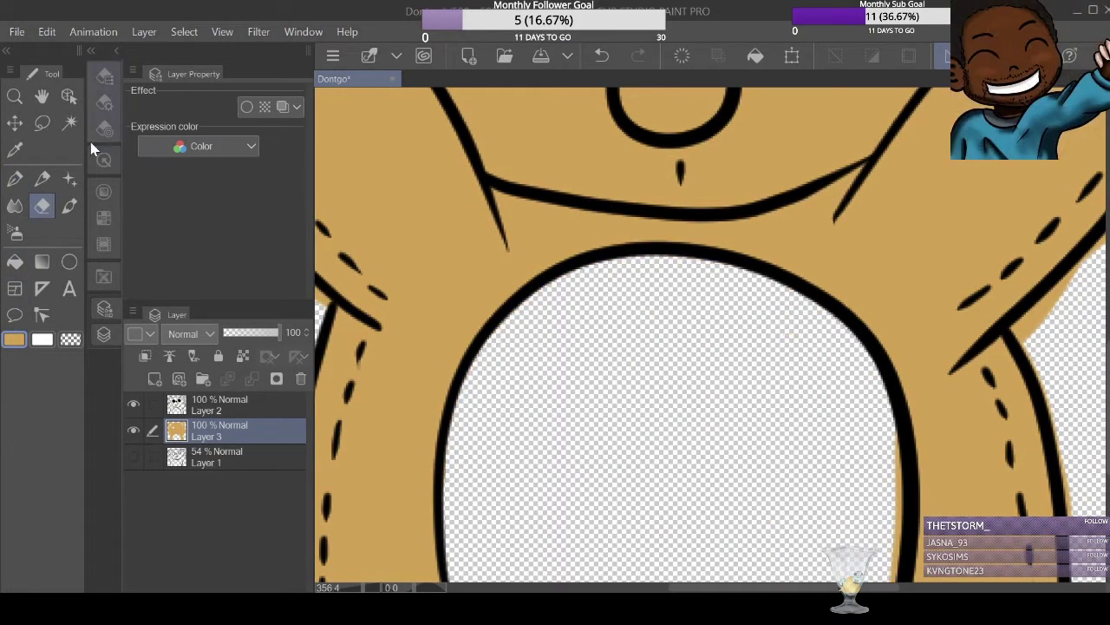
Erase the tan overspill outside the right side of the body and the right raised arm.
{"action": "left_click_drag", "start_coordinate": [477, 388], "coordinate": [418, 219]}
{"action": "left_click_drag", "start_coordinate": [520, 174], "coordinate": [585, 282]}
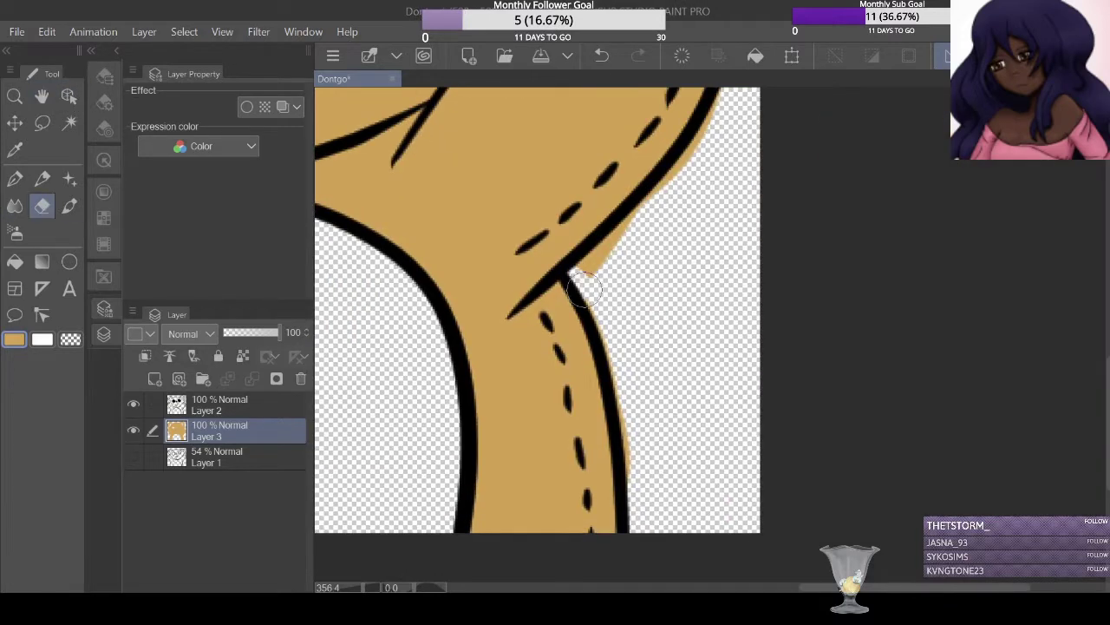
{"action": "scroll", "coordinate": [585, 282], "scroll_direction": "up", "scroll_amount": 2}
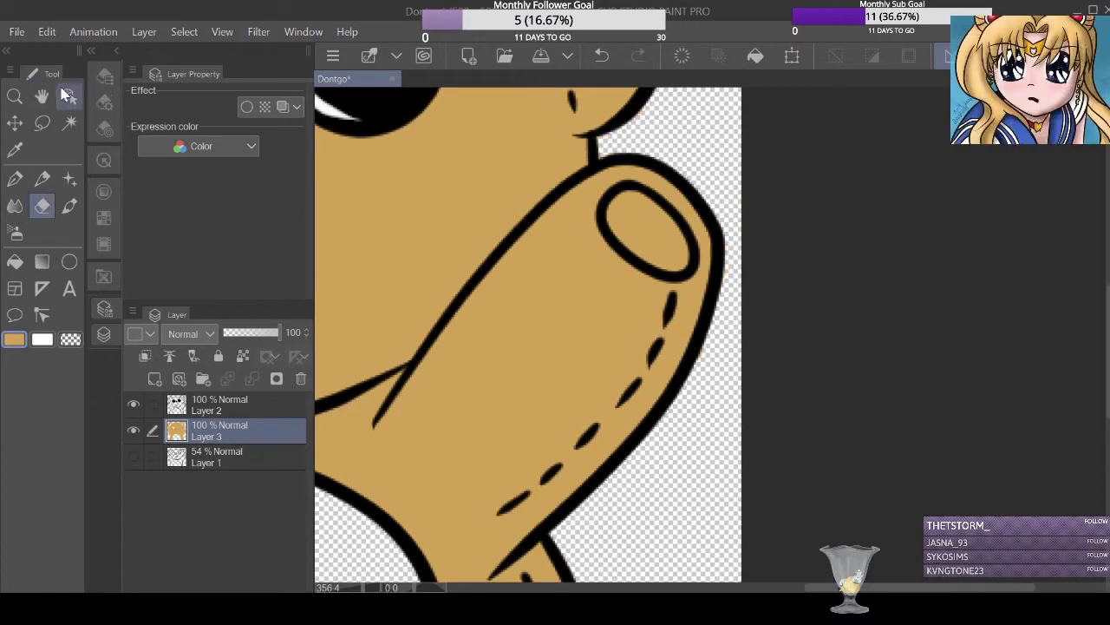
Erase the tan overspill around the right ear and top of the head, and clear the right inner ear.
{"action": "left_click_drag", "start_coordinate": [641, 111], "coordinate": [437, 165]}
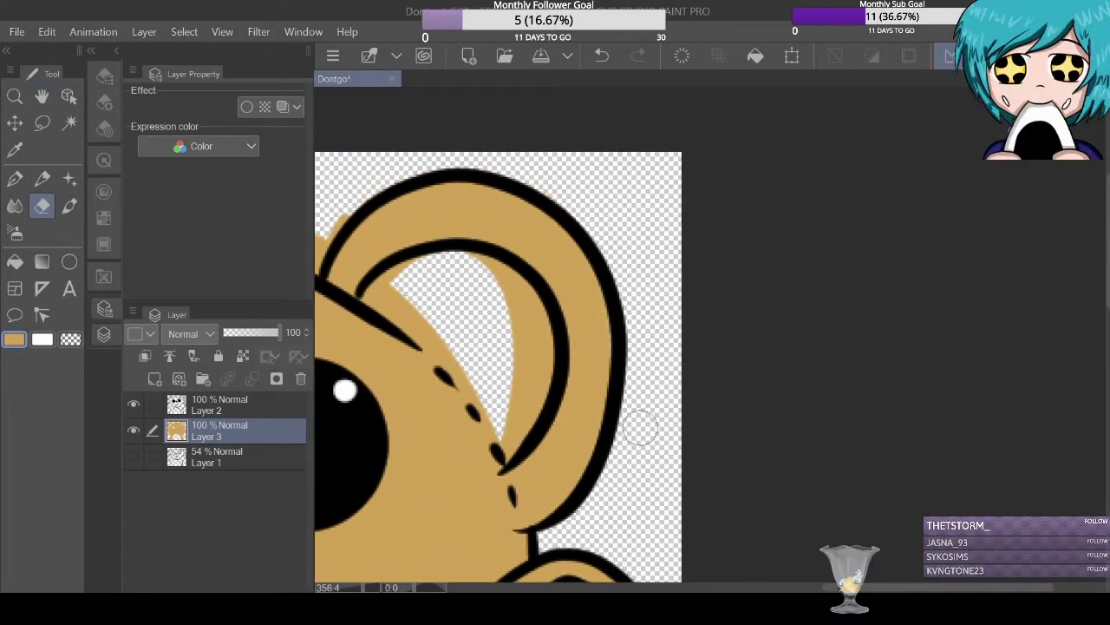
{"action": "key", "text": "p"}
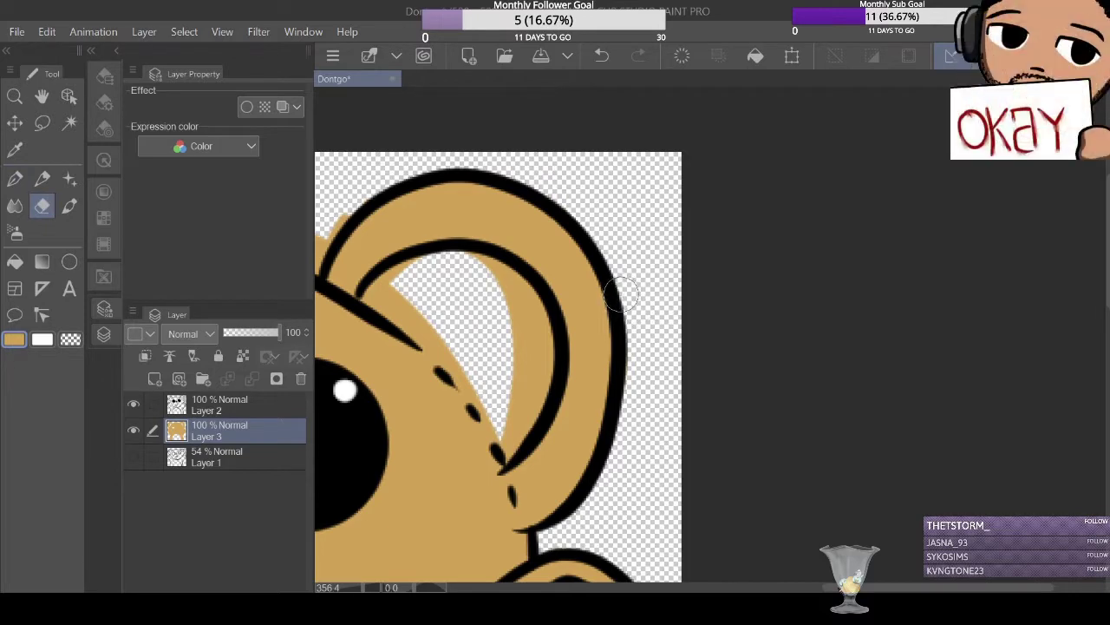
{"action": "left_click_drag", "start_coordinate": [570, 209], "coordinate": [771, 226]}
{"action": "mouse_move", "coordinate": [416, 230]}
{"action": "left_mouse_down"}
{"action": "mouse_move", "coordinate": [520, 260]}
{"action": "mouse_move", "coordinate": [475, 241]}
{"action": "mouse_move", "coordinate": [517, 240]}
{"action": "mouse_move", "coordinate": [389, 223]}
{"action": "left_mouse_up"}
{"action": "scroll", "coordinate": [460, 248], "scroll_direction": "left", "scroll_amount": 5}
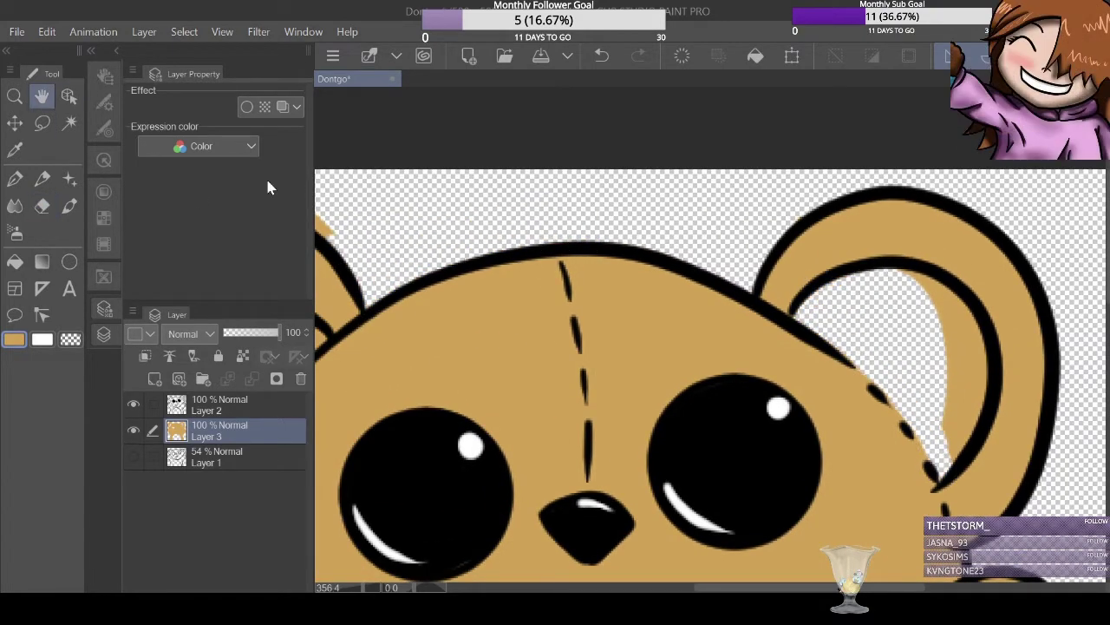
{"action": "left_click_drag", "start_coordinate": [847, 302], "coordinate": [475, 256]}
{"action": "mouse_move", "coordinate": [642, 336]}
{"action": "left_mouse_down"}
{"action": "mouse_move", "coordinate": [613, 265]}
{"action": "mouse_move", "coordinate": [611, 388]}
{"action": "mouse_move", "coordinate": [610, 256]}
{"action": "left_mouse_up"}
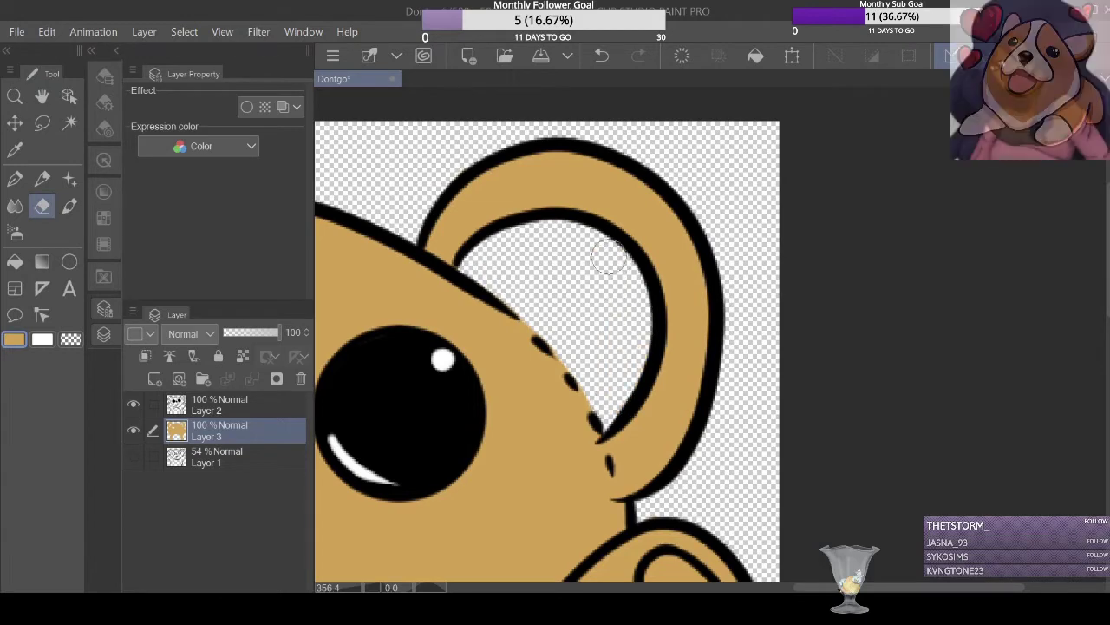
Clear the tan inside the right paw pad and erase the overspill outside the left ear on Layer 3.
{"action": "left_click_drag", "start_coordinate": [622, 397], "coordinate": [556, 259]}
{"action": "mouse_move", "coordinate": [590, 468]}
{"action": "left_mouse_down"}
{"action": "mouse_move", "coordinate": [625, 434]}
{"action": "mouse_move", "coordinate": [637, 444]}
{"action": "left_mouse_up"}
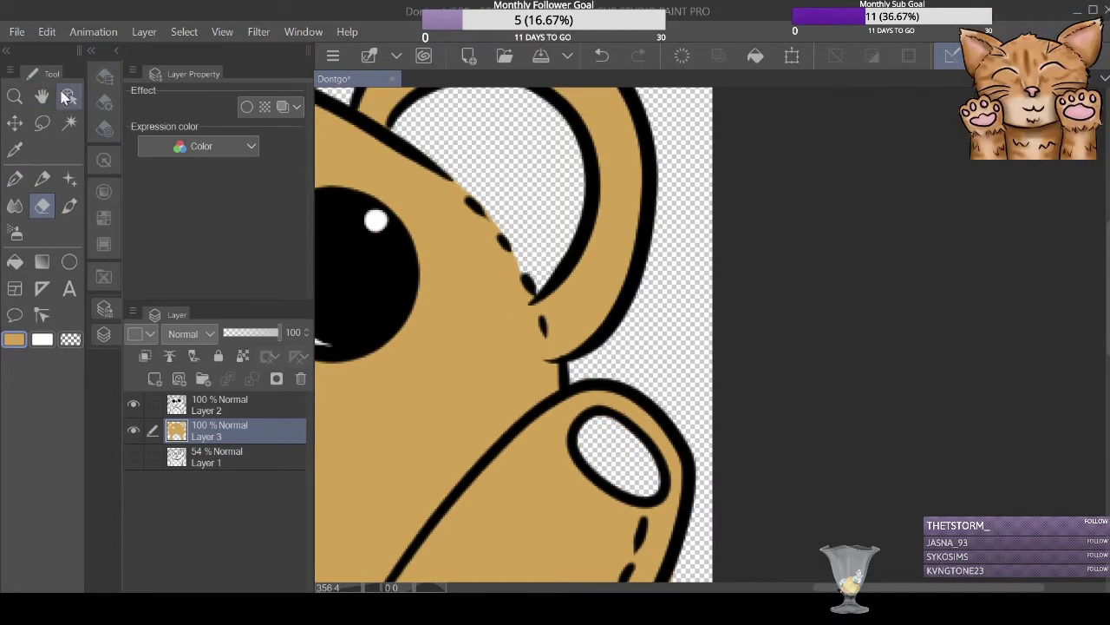
{"action": "key", "text": "h"}
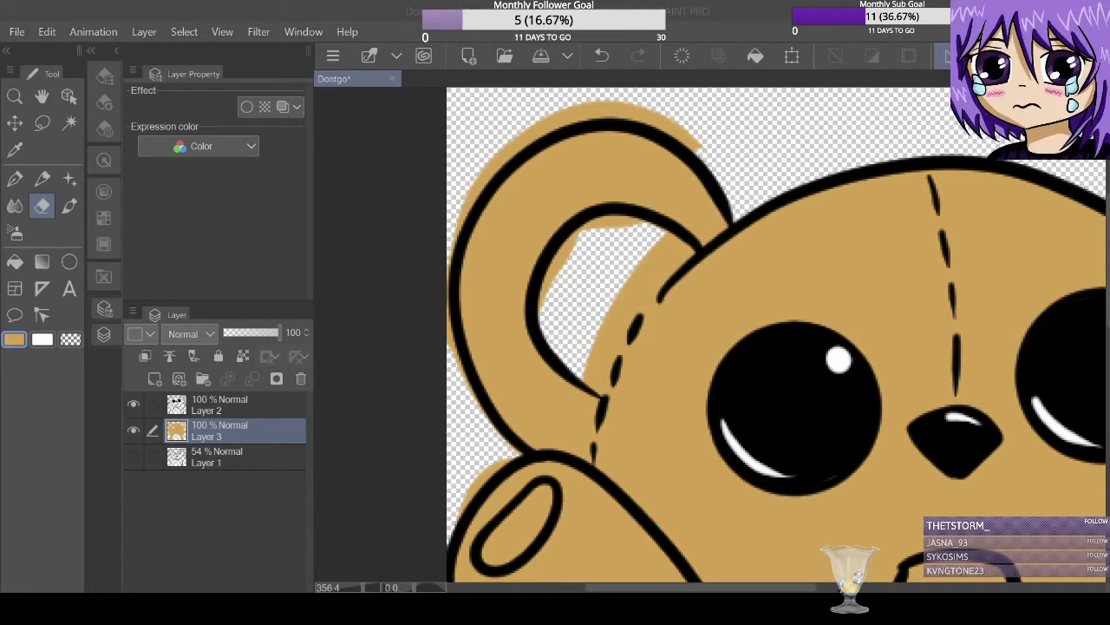
{"action": "mouse_move", "coordinate": [707, 148]}
{"action": "left_mouse_down"}
{"action": "mouse_move", "coordinate": [664, 125]}
{"action": "mouse_move", "coordinate": [464, 399]}
{"action": "left_mouse_up"}
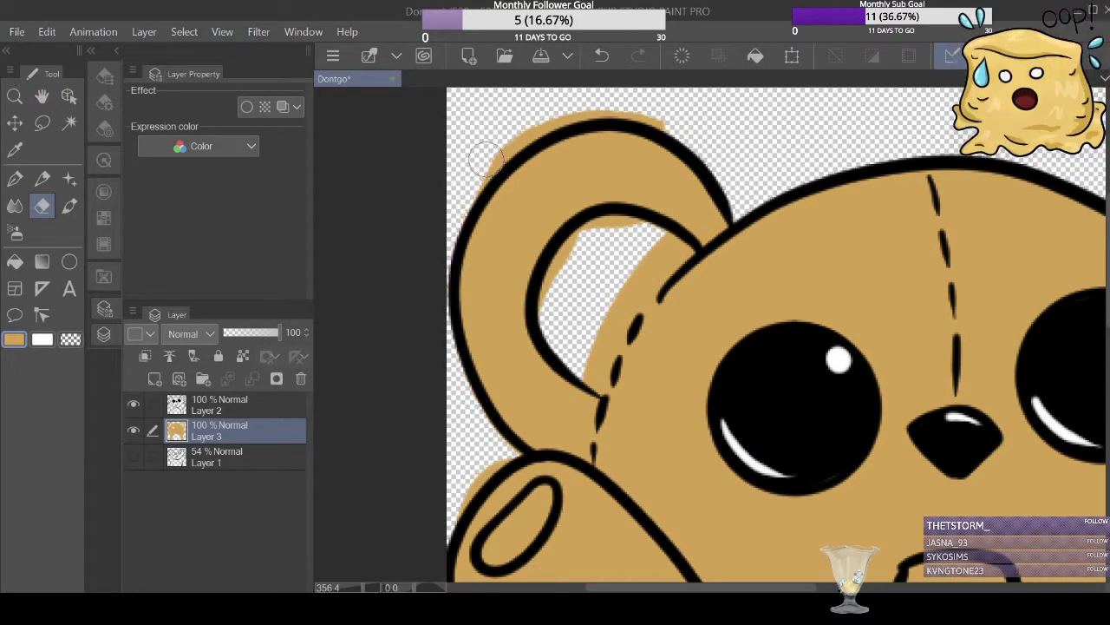
{"action": "mouse_move", "coordinate": [483, 158]}
{"action": "left_mouse_down"}
{"action": "mouse_move", "coordinate": [515, 140]}
{"action": "mouse_move", "coordinate": [659, 121]}
{"action": "left_mouse_up"}
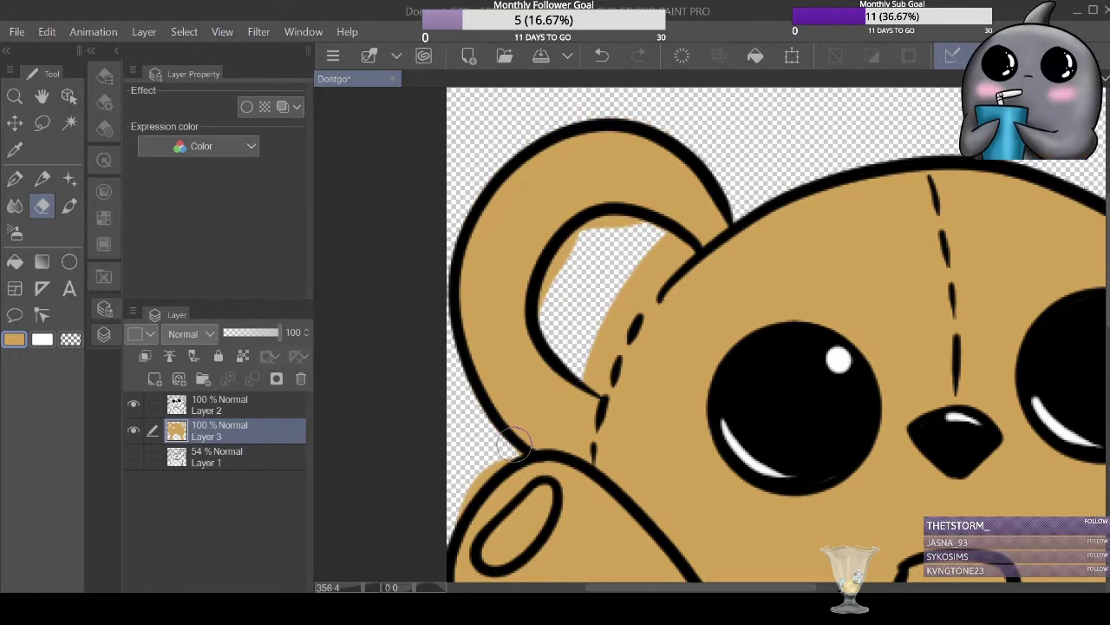
Erase the tan inside the left inner ear and left paw pad, and the overspill outside the left arm and body.
{"action": "mouse_move", "coordinate": [646, 230]}
{"action": "left_mouse_down"}
{"action": "mouse_move", "coordinate": [555, 287]}
{"action": "mouse_move", "coordinate": [598, 369]}
{"action": "mouse_move", "coordinate": [655, 253]}
{"action": "left_mouse_up"}
{"action": "mouse_move", "coordinate": [590, 355]}
{"action": "left_mouse_down"}
{"action": "mouse_move", "coordinate": [590, 243]}
{"action": "mouse_move", "coordinate": [624, 86]}
{"action": "left_mouse_up"}
{"action": "left_click_drag", "start_coordinate": [520, 277], "coordinate": [585, 212]}
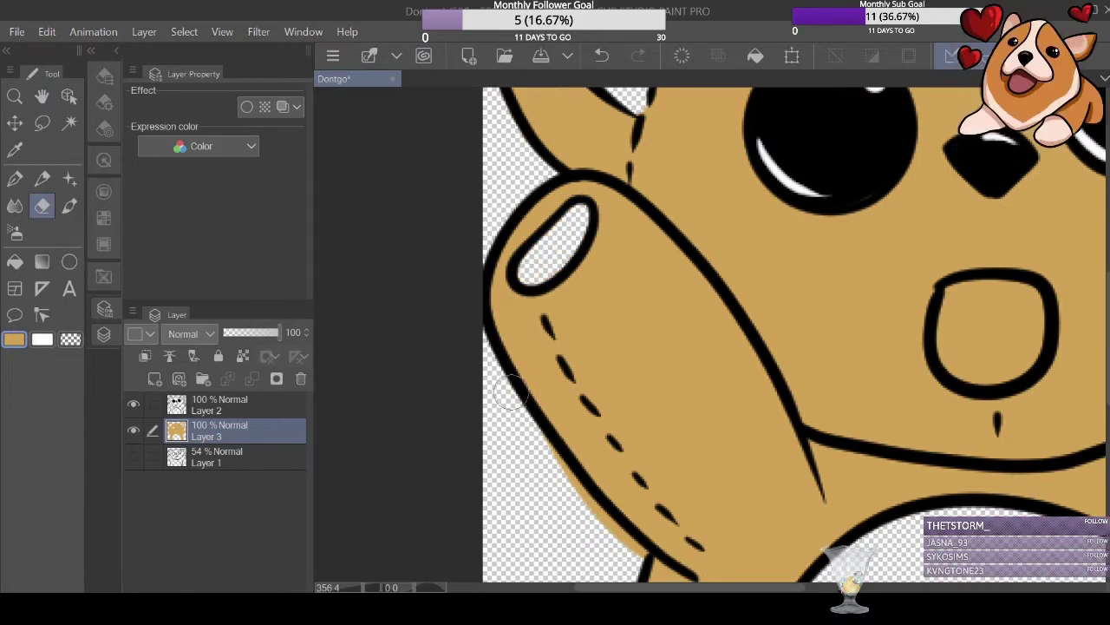
{"action": "mouse_move", "coordinate": [617, 531]}
{"action": "left_mouse_down"}
{"action": "mouse_move", "coordinate": [618, 474]}
{"action": "mouse_move", "coordinate": [273, 469]}
{"action": "left_mouse_up"}
{"action": "mouse_move", "coordinate": [589, 217]}
{"action": "left_mouse_down"}
{"action": "mouse_move", "coordinate": [685, 304]}
{"action": "mouse_move", "coordinate": [657, 219]}
{"action": "left_mouse_up"}
{"action": "left_click_drag", "start_coordinate": [661, 280], "coordinate": [511, 268]}
Add a new layer beneath Layer 3 and fill it with dark purple as a background.
{"action": "left_click", "coordinate": [219, 456]}
{"action": "key", "text": "ctrl+shift+n"}
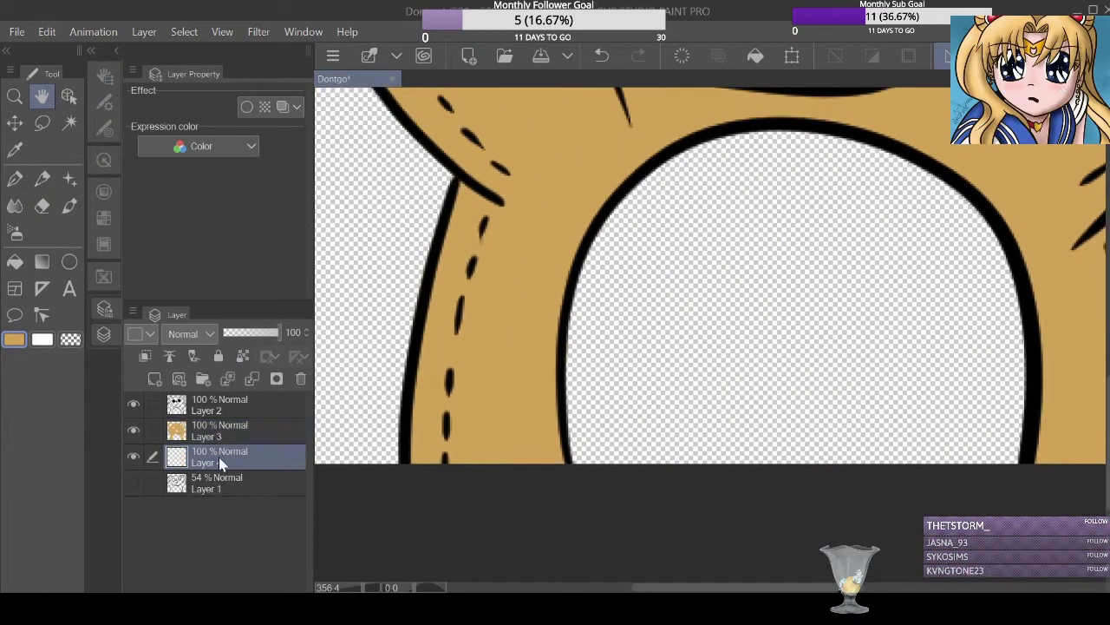
{"action": "key", "text": "g"}
{"action": "left_click", "coordinate": [800, 208]}
Erase the leftover tan fringe on Layer 3 around the left side of the body, left paw and left ear.
{"action": "left_click", "coordinate": [234, 430]}
{"action": "key", "text": "h"}
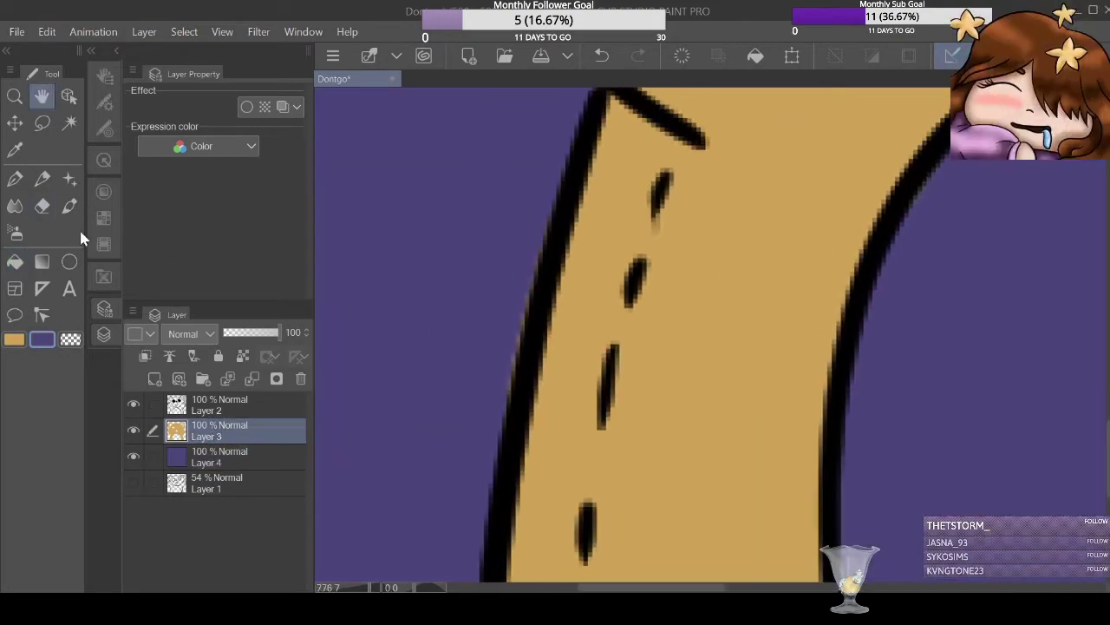
{"action": "scroll", "coordinate": [627, 376], "scroll_direction": "down", "scroll_amount": 3}
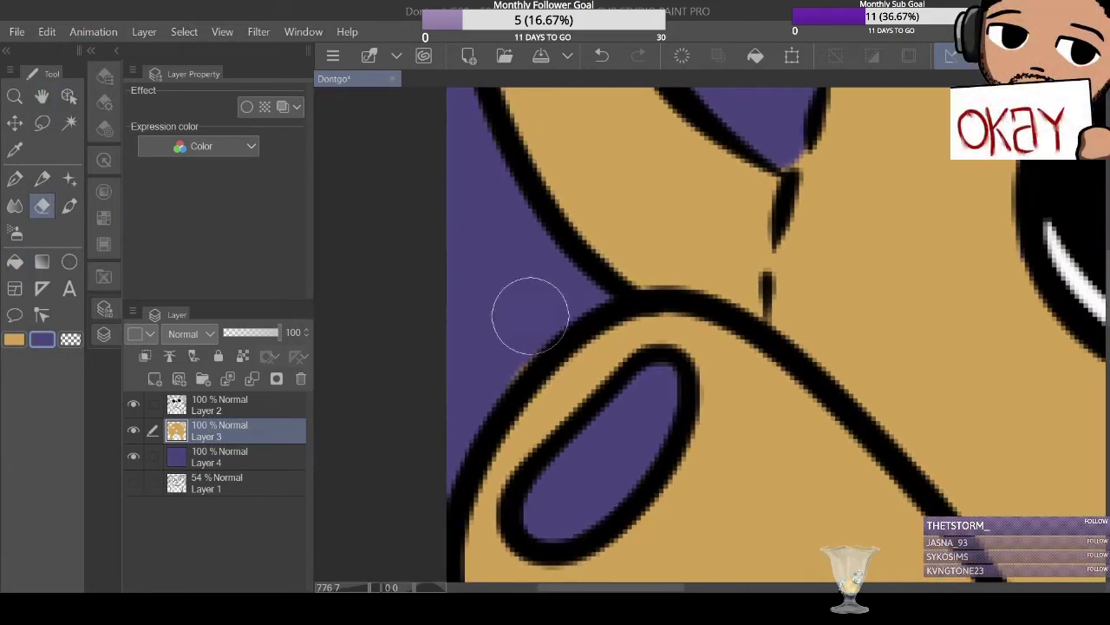
{"action": "scroll", "coordinate": [528, 312], "scroll_direction": "up", "scroll_amount": 3}
{"action": "key", "text": "e"}
{"action": "scroll", "coordinate": [665, 193], "scroll_direction": "down", "scroll_amount": 2}
{"action": "scroll", "coordinate": [657, 136], "scroll_direction": "up", "scroll_amount": 3}
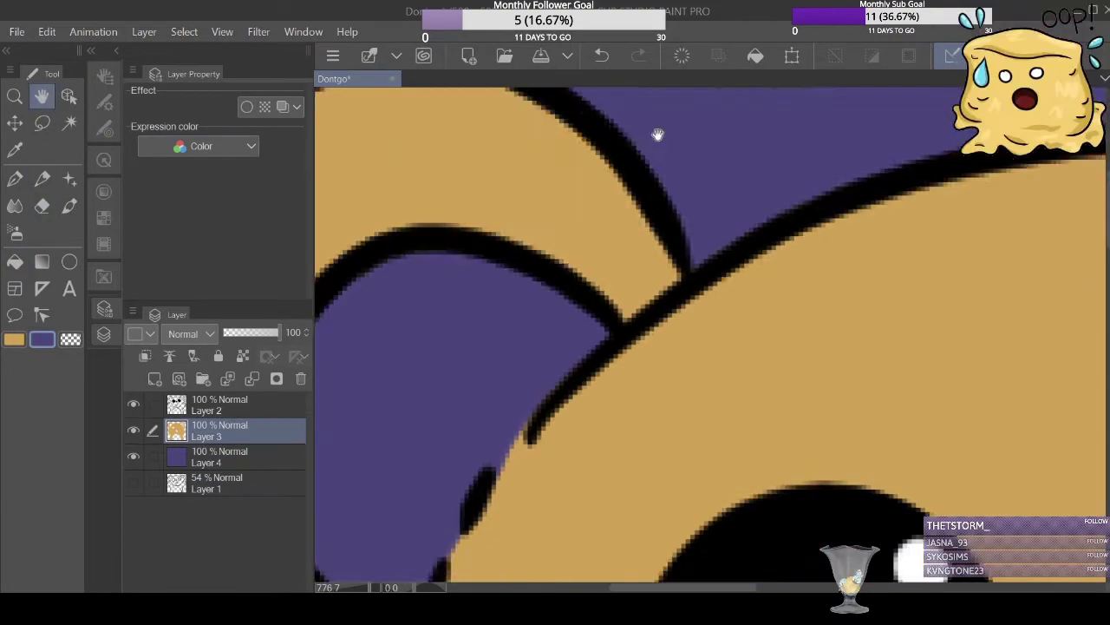
{"action": "key", "text": "h"}
{"action": "mouse_move", "coordinate": [506, 293]}
{"action": "left_mouse_down"}
{"action": "mouse_move", "coordinate": [651, 265]}
{"action": "mouse_move", "coordinate": [188, 203]}
{"action": "left_mouse_up"}
{"action": "key", "text": "e"}
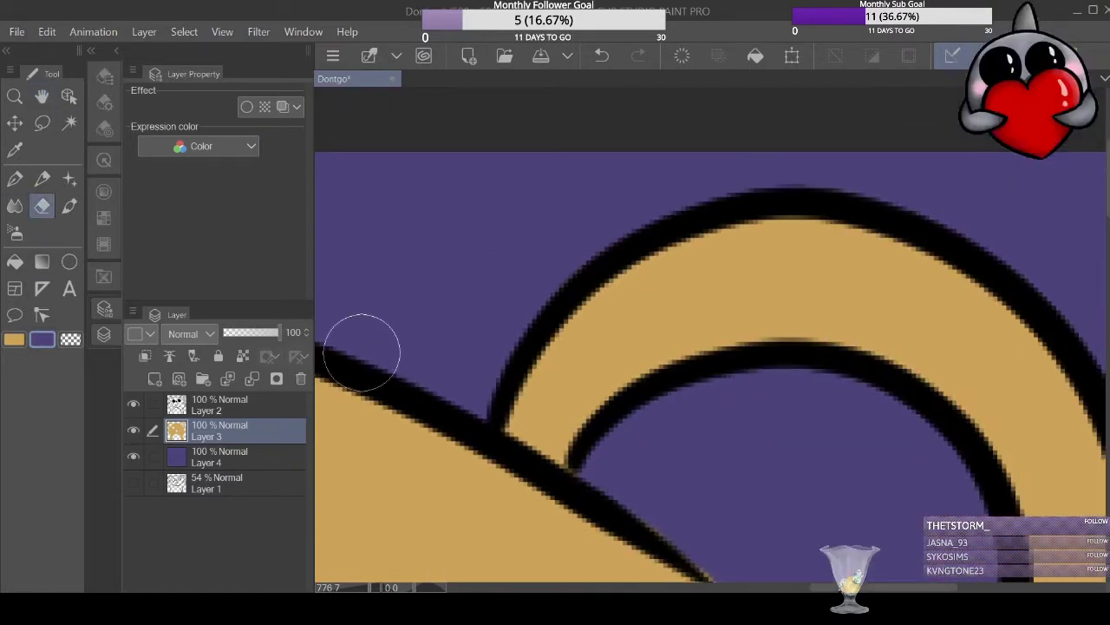
Erase the remaining stray tan around the right ear and clear the tan inside the mouth on Layer 3.
{"action": "key", "text": "h"}
{"action": "mouse_move", "coordinate": [359, 347]}
{"action": "left_mouse_down"}
{"action": "mouse_move", "coordinate": [528, 295]}
{"action": "mouse_move", "coordinate": [486, 347]}
{"action": "left_mouse_up"}
{"action": "key", "text": "e"}
{"action": "key", "text": "h"}
{"action": "mouse_move", "coordinate": [433, 315]}
{"action": "left_mouse_down"}
{"action": "mouse_move", "coordinate": [610, 315]}
{"action": "mouse_move", "coordinate": [544, 382]}
{"action": "mouse_move", "coordinate": [400, 453]}
{"action": "mouse_move", "coordinate": [501, 199]}
{"action": "mouse_move", "coordinate": [446, 170]}
{"action": "mouse_move", "coordinate": [498, 283]}
{"action": "mouse_move", "coordinate": [706, 179]}
{"action": "mouse_move", "coordinate": [610, 206]}
{"action": "mouse_move", "coordinate": [520, 277]}
{"action": "mouse_move", "coordinate": [654, 476]}
{"action": "mouse_move", "coordinate": [954, 564]}
{"action": "left_mouse_up"}
{"action": "key", "text": "e"}
{"action": "key", "text": "h"}
{"action": "key", "text": "e"}
{"action": "key", "text": "h"}
{"action": "key", "text": "e"}
{"action": "key", "text": "h"}
Touch up the black of both eyes using the G-pen at size 12.
{"action": "key", "text": "p"}
{"action": "left_click", "coordinate": [138, 399]}
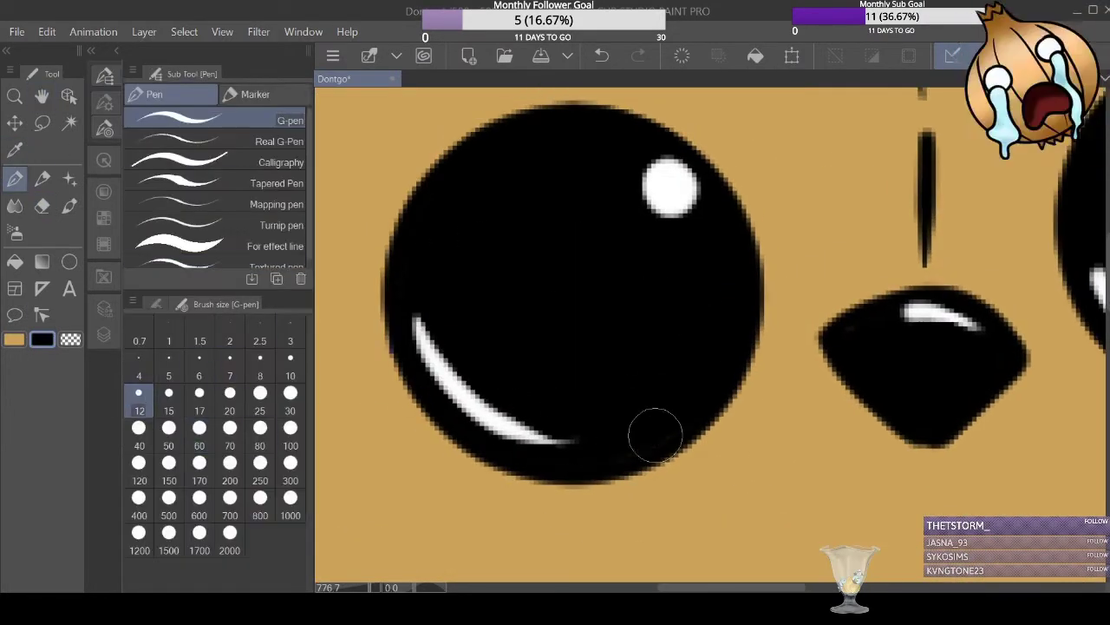
{"action": "left_click", "coordinate": [41, 96]}
{"action": "left_click_drag", "start_coordinate": [954, 260], "coordinate": [347, 338]}
{"action": "key", "text": "p"}
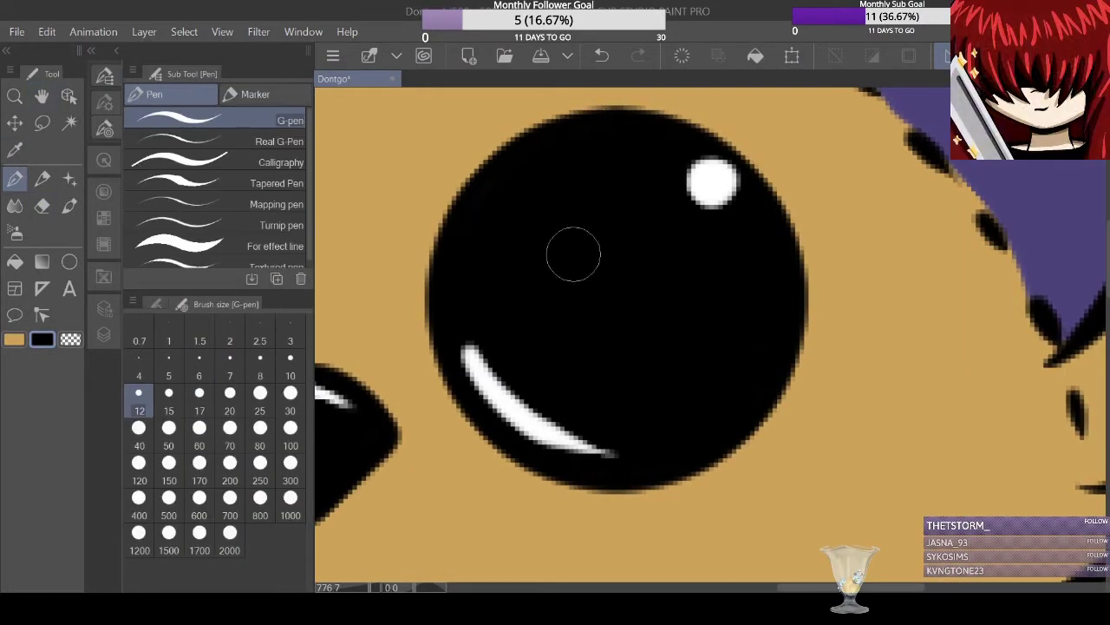
{"action": "key", "text": "h"}
{"action": "left_click_drag", "start_coordinate": [573, 254], "coordinate": [515, 240]}
{"action": "scroll", "coordinate": [516, 240], "scroll_direction": "down", "scroll_amount": 5}
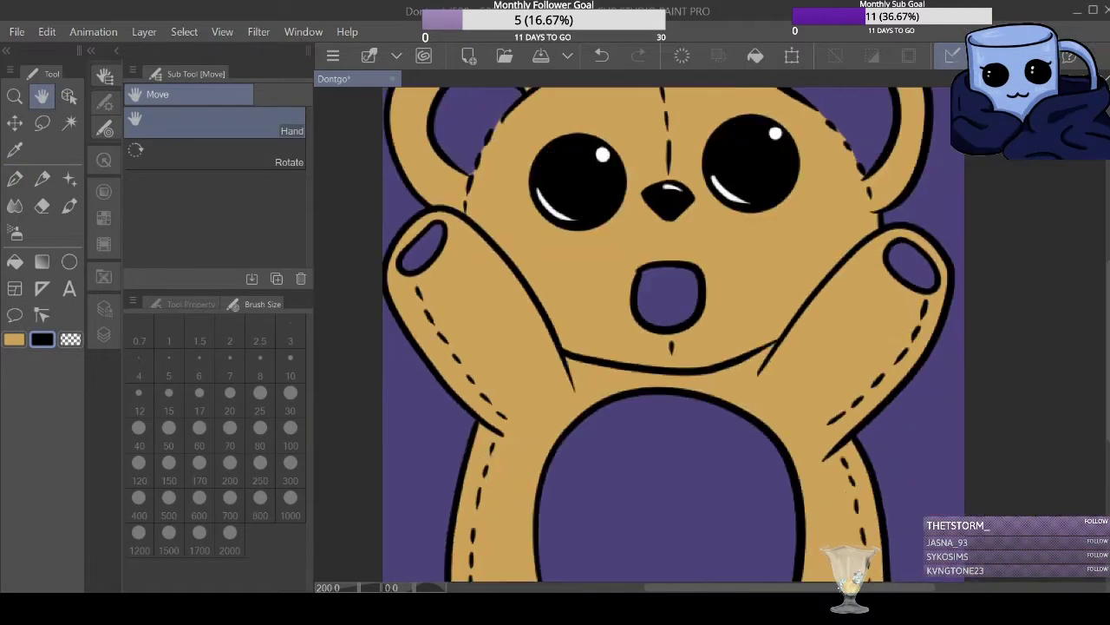
{"action": "scroll", "coordinate": [673, 335], "scroll_direction": "down", "scroll_amount": 2}
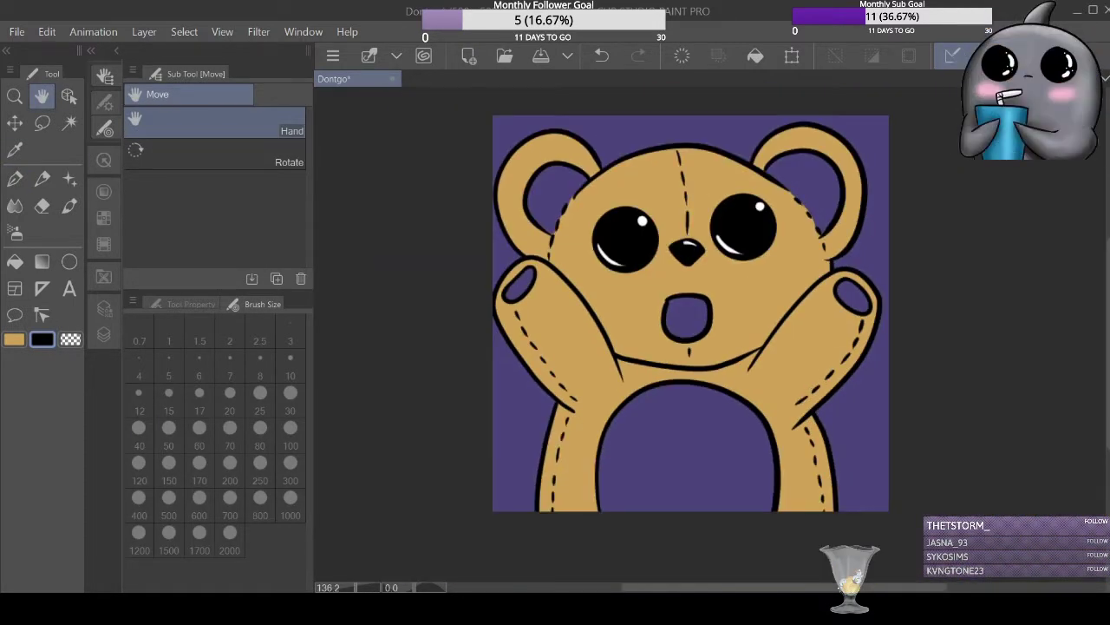
{"action": "scroll", "coordinate": [572, 338], "scroll_direction": "up", "scroll_amount": 1}
Set the drawing colour to pale yellow, lock Layer 3's transparent pixels and add a new layer beneath it.
{"action": "left_click", "coordinate": [21, 344]}
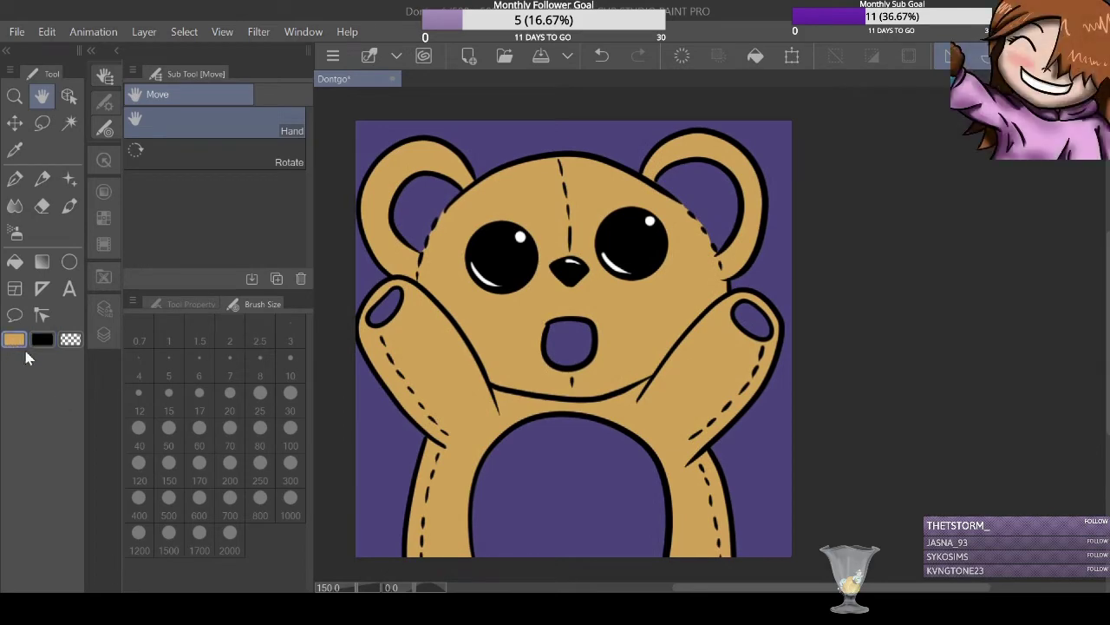
{"action": "left_click", "coordinate": [104, 334]}
{"action": "left_click", "coordinate": [154, 379]}
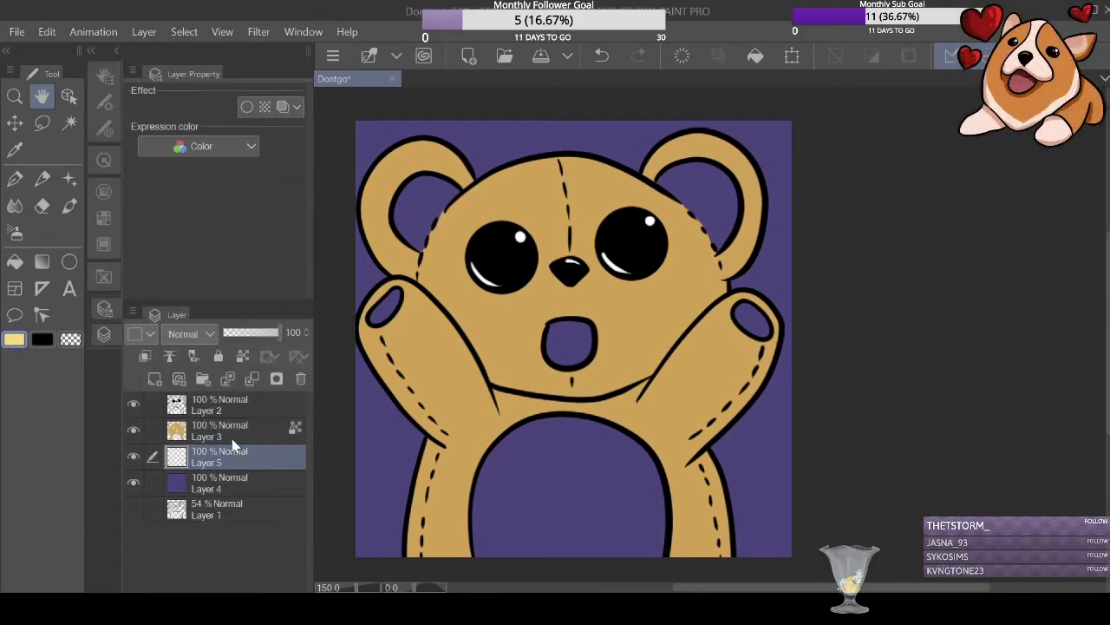
Paint the inner ears, paw pads and belly patch pale yellow on Layer 5 using the G-pen at size 60.
{"action": "key", "text": "p"}
{"action": "left_click_drag", "start_coordinate": [452, 194], "coordinate": [432, 213]}
{"action": "left_click_drag", "start_coordinate": [686, 173], "coordinate": [767, 231]}
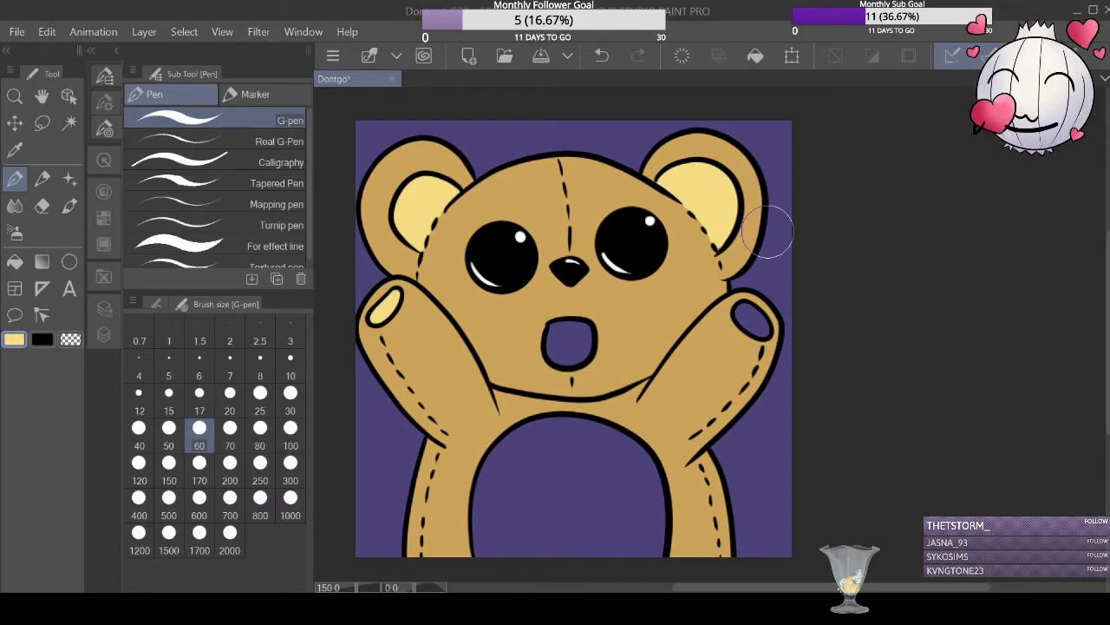
{"action": "left_click_drag", "start_coordinate": [744, 314], "coordinate": [757, 333]}
{"action": "left_click_drag", "start_coordinate": [503, 430], "coordinate": [486, 538]}
{"action": "mouse_move", "coordinate": [555, 412]}
{"action": "left_mouse_down"}
{"action": "mouse_move", "coordinate": [516, 471]}
{"action": "mouse_move", "coordinate": [626, 518]}
{"action": "left_mouse_up"}
Add a layer above Layer 5 and paint the inner ears, paw pads and belly patch light purple on it.
{"action": "left_click", "coordinate": [104, 334]}
{"action": "mouse_move", "coordinate": [408, 195]}
{"action": "left_mouse_down"}
{"action": "mouse_move", "coordinate": [434, 208]}
{"action": "mouse_move", "coordinate": [465, 265]}
{"action": "left_mouse_up"}
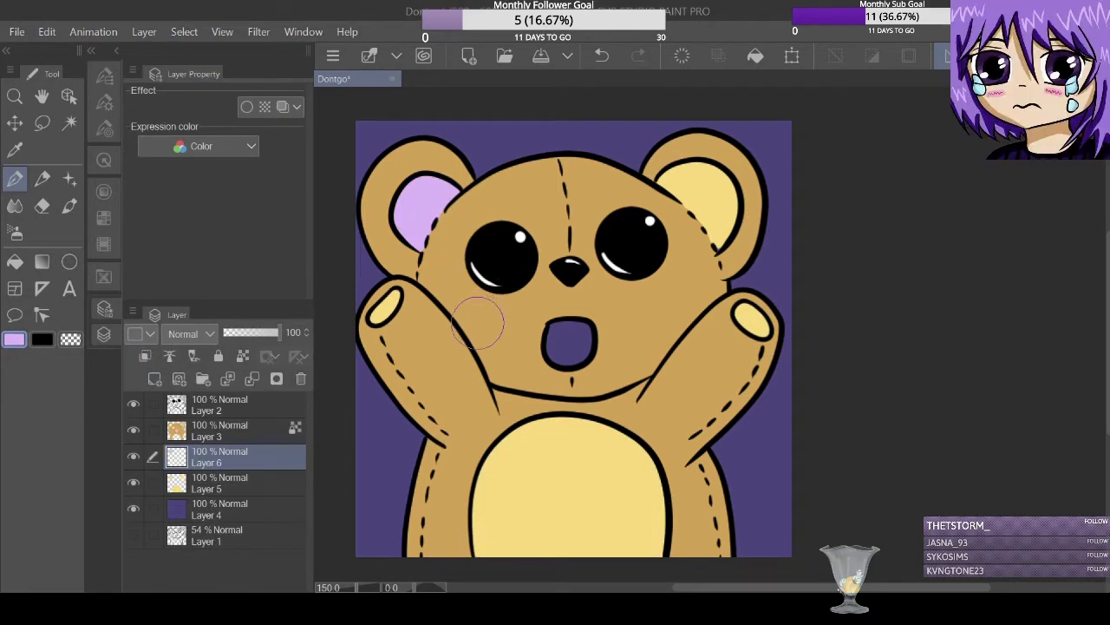
{"action": "left_click_drag", "start_coordinate": [738, 316], "coordinate": [760, 335]}
{"action": "mouse_move", "coordinate": [503, 443]}
{"action": "left_mouse_down"}
{"action": "mouse_move", "coordinate": [560, 446]}
{"action": "mouse_move", "coordinate": [607, 520]}
{"action": "left_mouse_up"}
{"action": "left_click_drag", "start_coordinate": [380, 312], "coordinate": [392, 299]}
{"action": "left_click_drag", "start_coordinate": [672, 187], "coordinate": [724, 230]}
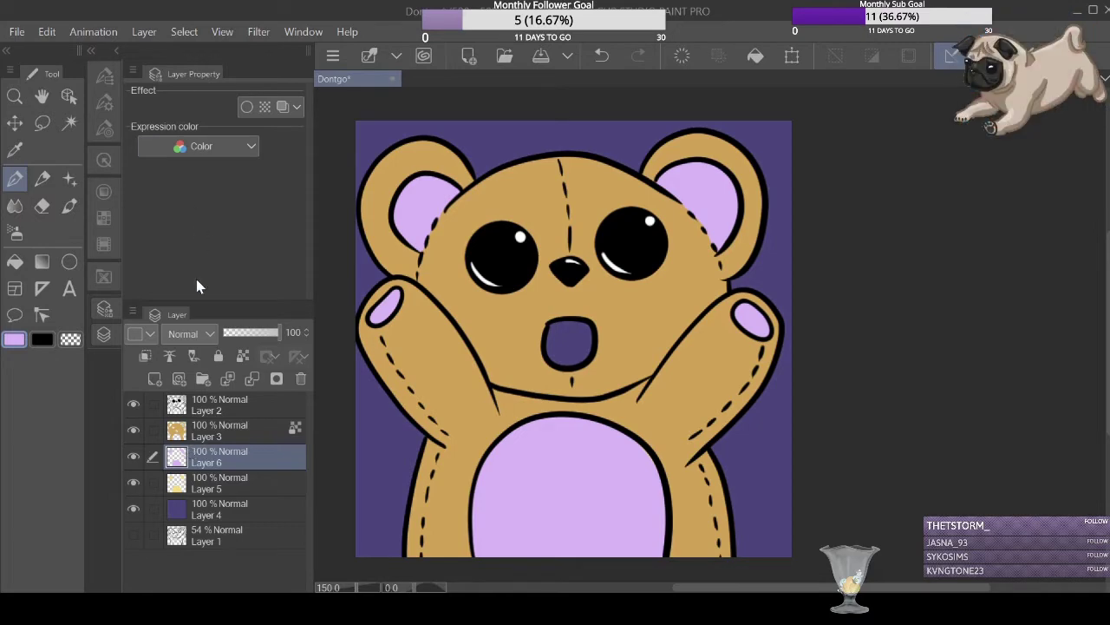
Fill the Layer 4 background with black and compare the pale yellow and light purple versions by toggling Layer 6.
{"action": "left_click", "coordinate": [225, 509]}
{"action": "key", "text": "g"}
{"action": "key", "text": "x"}
{"action": "left_click", "coordinate": [382, 433]}
{"action": "left_click", "coordinate": [133, 456]}
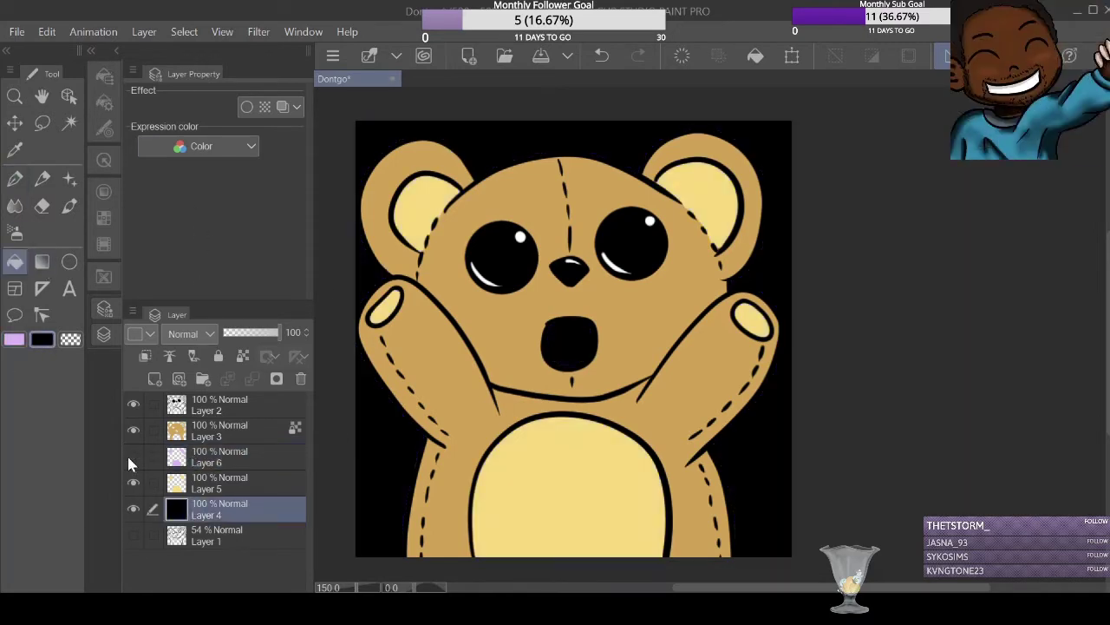
{"action": "left_click", "coordinate": [133, 456]}
Repaint the inner ears, paw pads and belly patch on Layer 6 in a darker muted purple.
{"action": "key", "text": "x"}
{"action": "key", "text": "p"}
{"action": "left_click", "coordinate": [225, 456]}
{"action": "left_click_drag", "start_coordinate": [405, 209], "coordinate": [430, 227]}
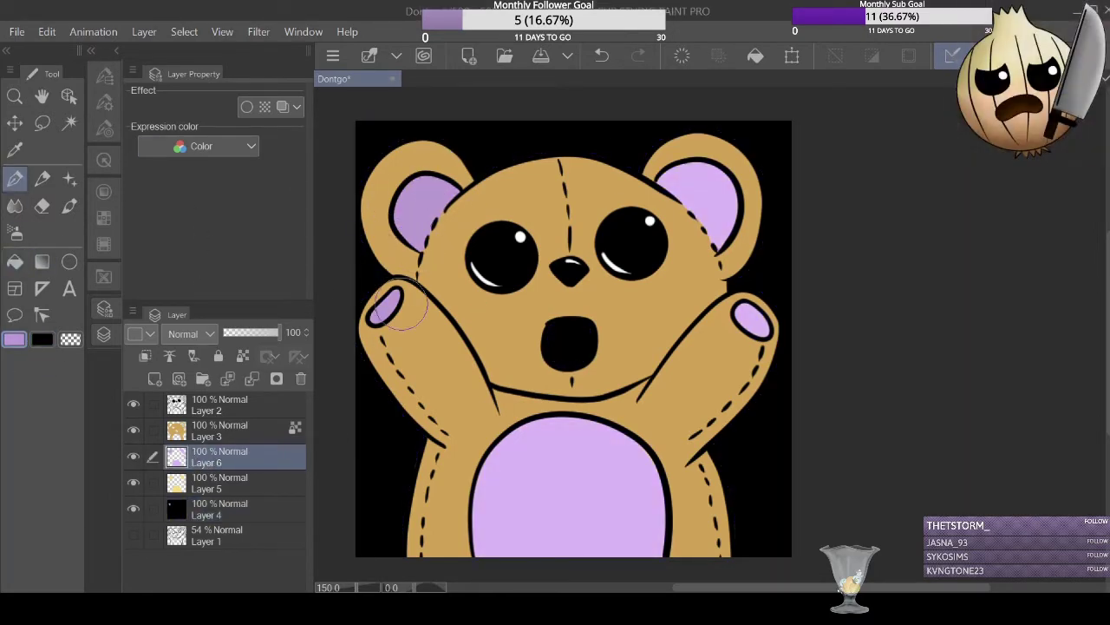
{"action": "key", "text": "ctrl+z"}
{"action": "mouse_move", "coordinate": [486, 442]}
{"action": "left_mouse_down"}
{"action": "mouse_move", "coordinate": [521, 520]}
{"action": "mouse_move", "coordinate": [642, 503]}
{"action": "mouse_move", "coordinate": [659, 564]}
{"action": "left_mouse_up"}
Repaint the inner ears, paw pads and belly patch on Layer 6 in medium blue.
{"action": "left_click", "coordinate": [225, 483]}
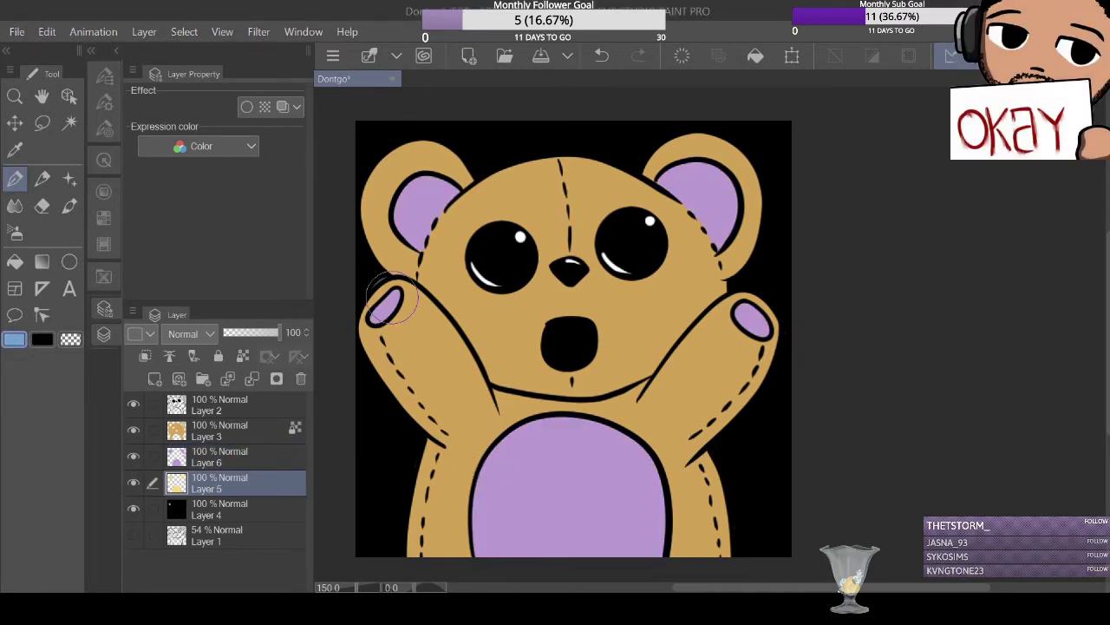
{"action": "left_click", "coordinate": [156, 456]}
{"action": "mouse_move", "coordinate": [390, 304]}
{"action": "left_mouse_down"}
{"action": "mouse_move", "coordinate": [558, 528]}
{"action": "mouse_move", "coordinate": [599, 464]}
{"action": "mouse_move", "coordinate": [572, 520]}
{"action": "left_mouse_up"}
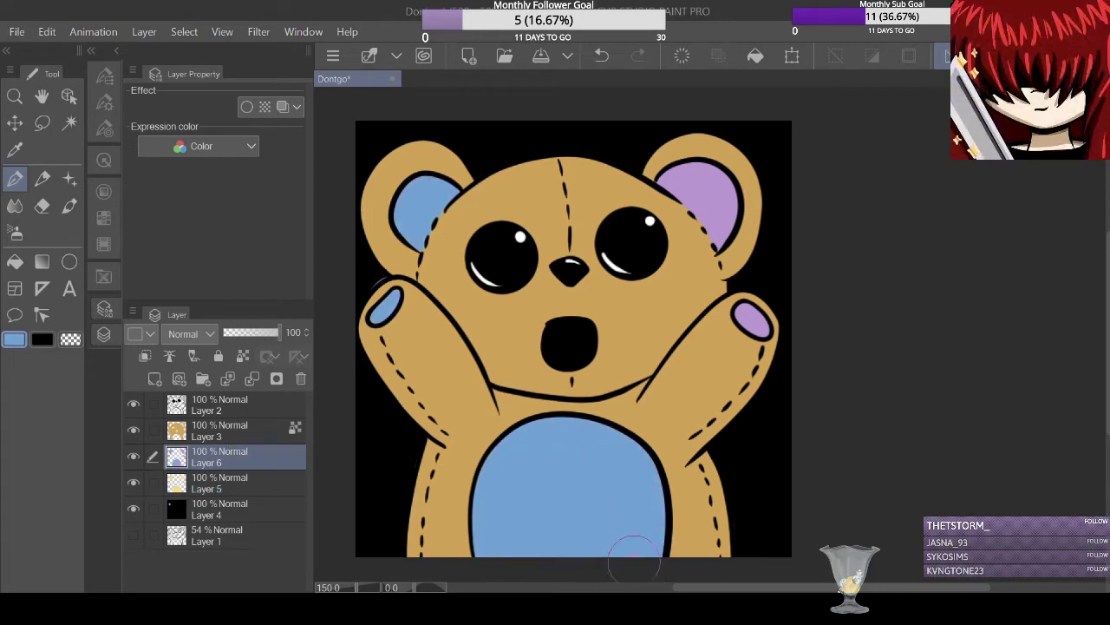
{"action": "left_click_drag", "start_coordinate": [752, 321], "coordinate": [701, 243]}
Hide Layer 5 and erase the stray purple mark outside the left paw on Layer 6.
{"action": "left_click", "coordinate": [217, 509]}
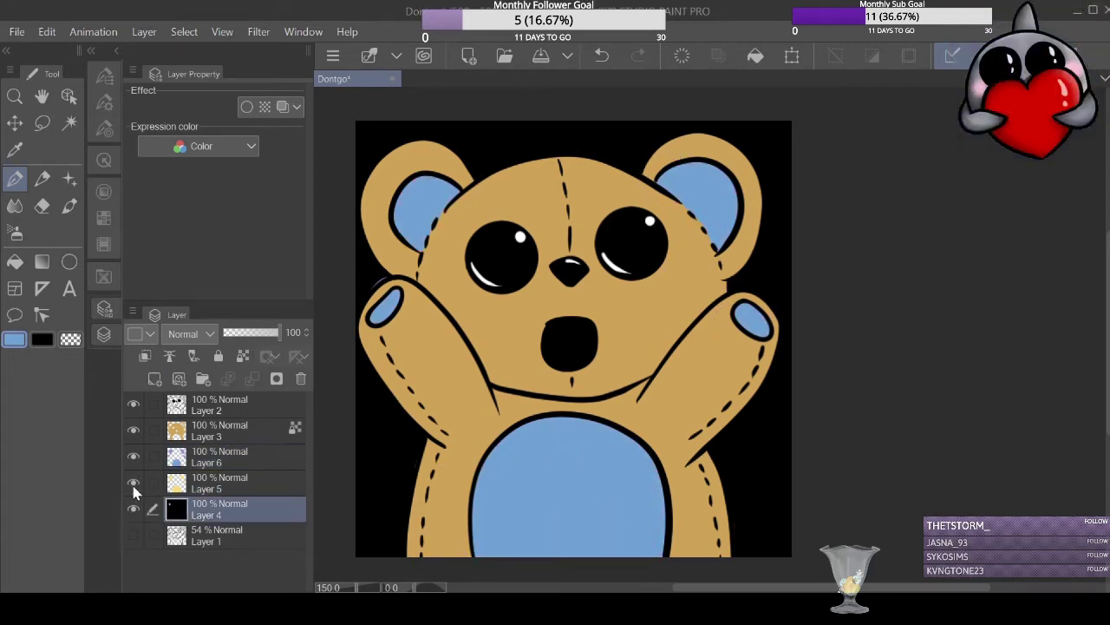
{"action": "left_click", "coordinate": [133, 455]}
{"action": "left_click", "coordinate": [133, 455]}
{"action": "key", "text": "ctrl+plus"}
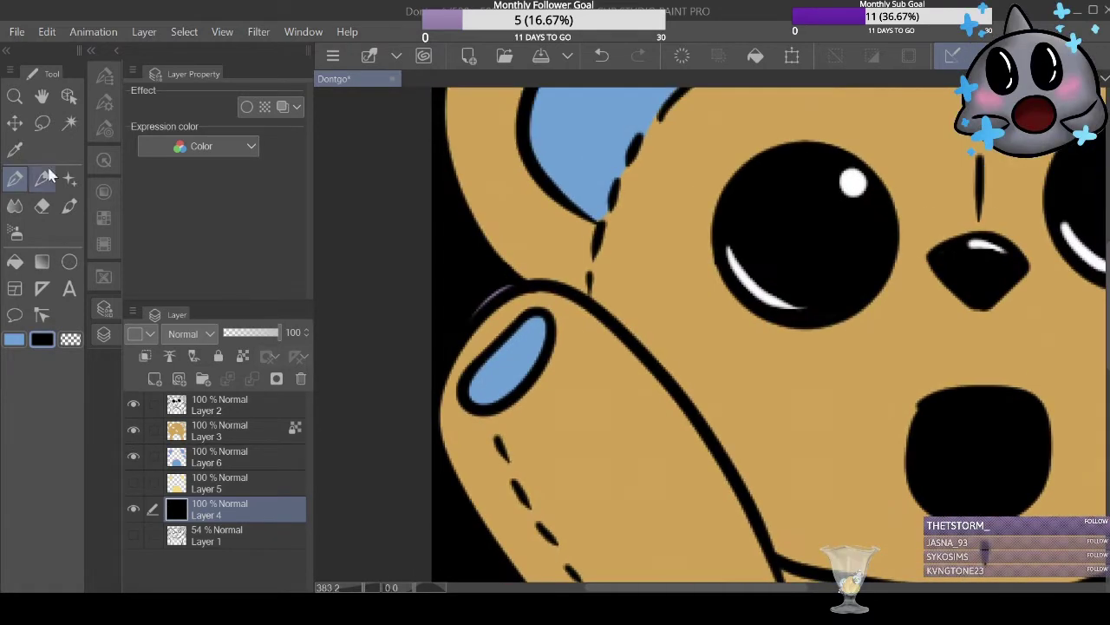
{"action": "key", "text": "e"}
{"action": "left_click", "coordinate": [217, 457]}
{"action": "key", "text": "ctrl+minus"}
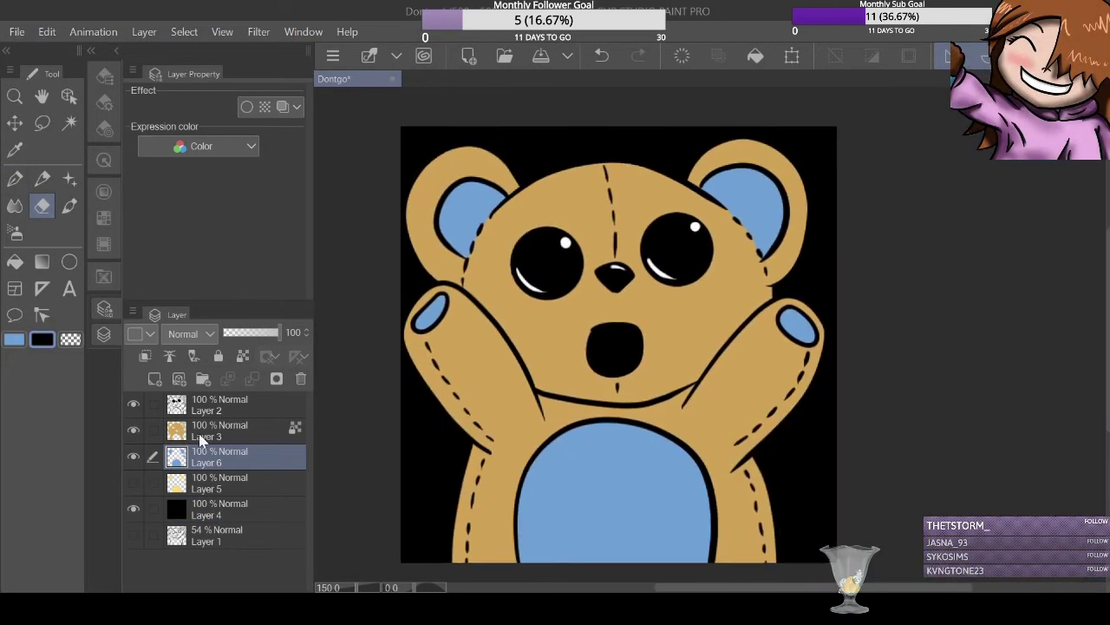
Repaint the bear's fur on Layer 3 in a lighter tan using the G-pen at size 200.
{"action": "left_click", "coordinate": [216, 431]}
{"action": "key", "text": "i"}
{"action": "left_click", "coordinate": [508, 307]}
{"action": "key", "text": "p"}
{"action": "left_click_drag", "start_coordinate": [459, 261], "coordinate": [471, 109]}
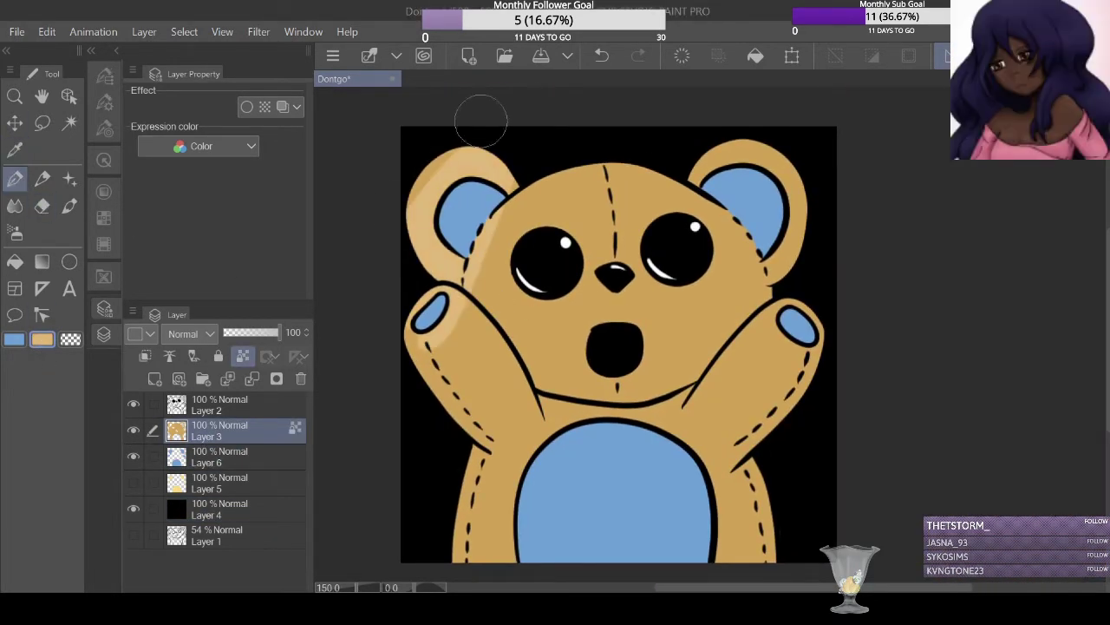
{"action": "left_click_drag", "start_coordinate": [434, 173], "coordinate": [483, 396]}
{"action": "left_click_drag", "start_coordinate": [503, 260], "coordinate": [493, 291]}
{"action": "key", "text": "ctrl+z"}
{"action": "key", "text": "ctrl+z"}
{"action": "key", "text": "ctrl+z"}
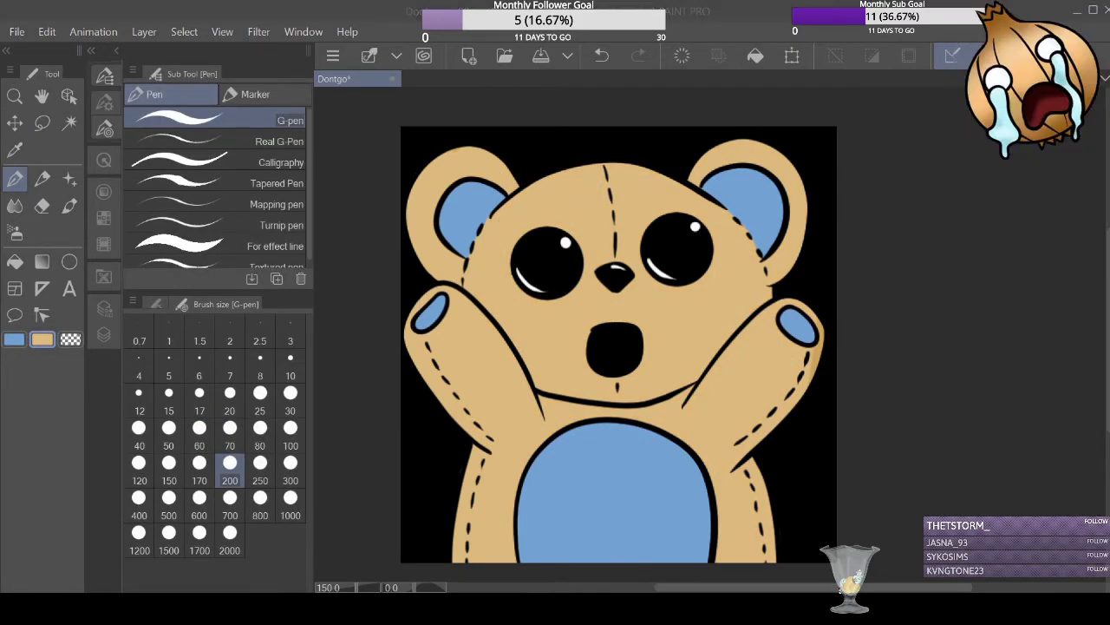
Select Layer 6 and lock its transparent pixels.
{"action": "left_click", "coordinate": [105, 334]}
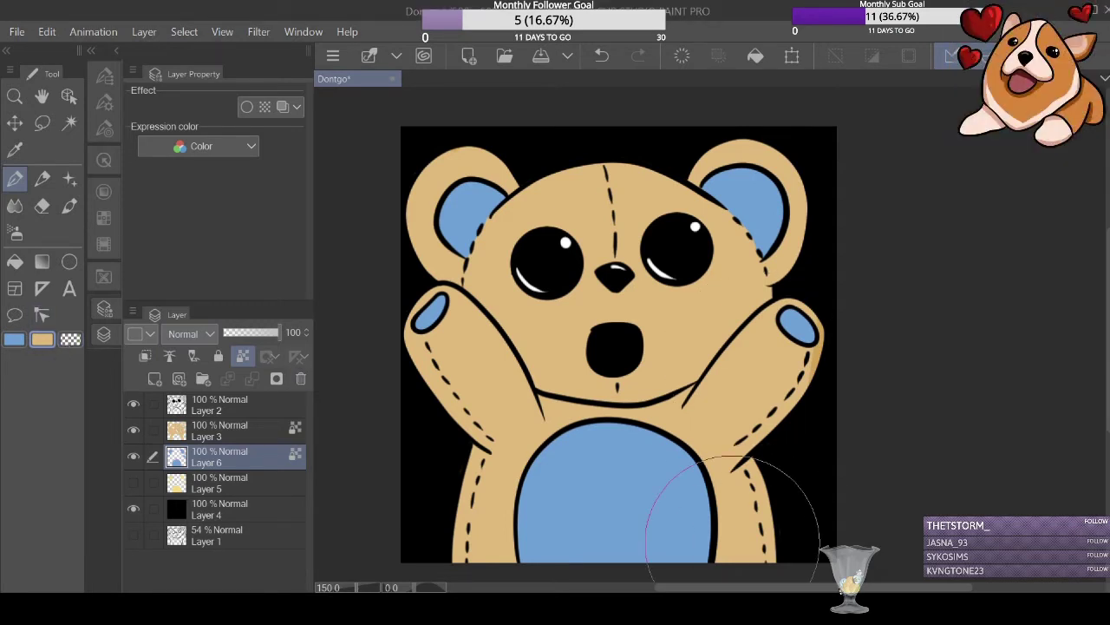
{"action": "key", "text": "alt+bracketright"}
{"action": "left_click", "coordinate": [15, 232]}
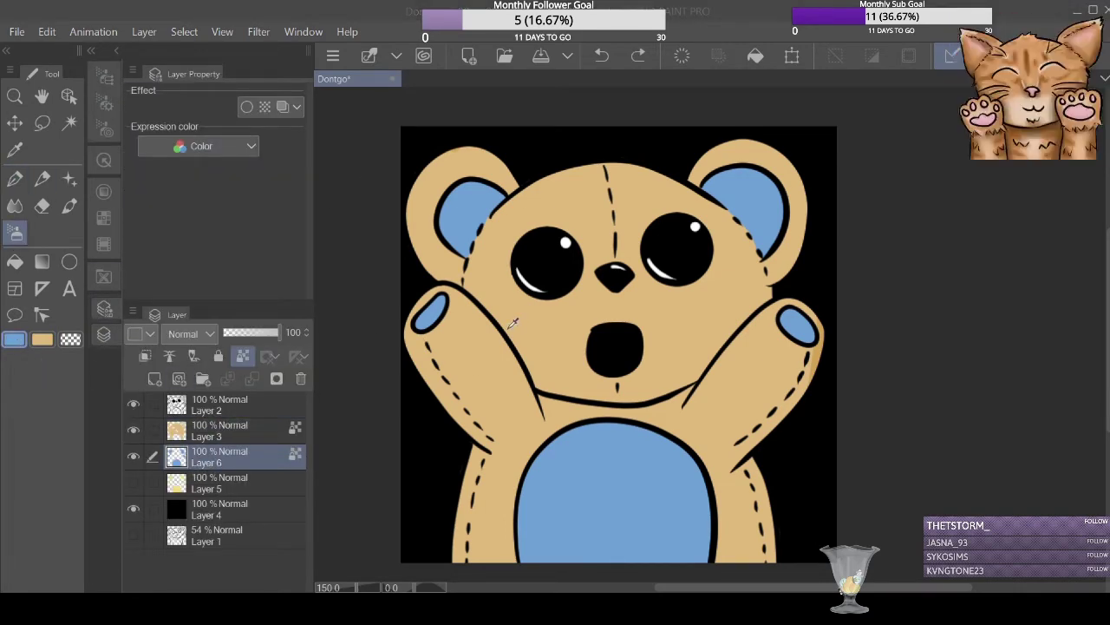
Shade the side edges of the belly patch in darker blue using the G-pen at size 60.
{"action": "key", "text": "p"}
{"action": "left_click_drag", "start_coordinate": [564, 429], "coordinate": [522, 555]}
{"action": "key", "text": "ctrl+z"}
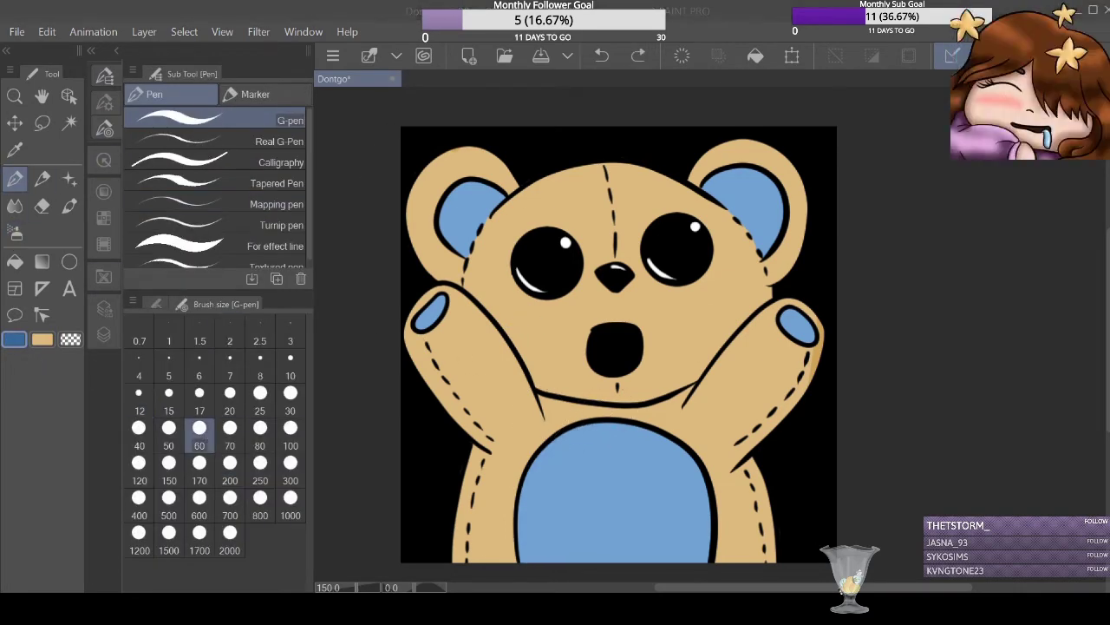
{"action": "left_click_drag", "start_coordinate": [572, 423], "coordinate": [524, 559]}
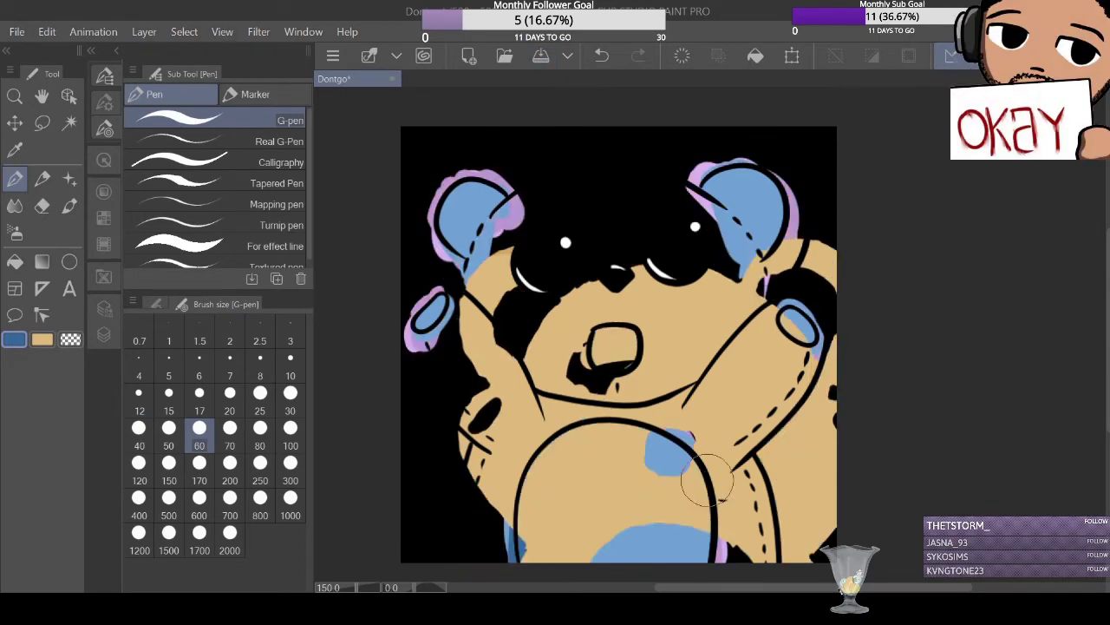
Shade the edges of both inner ears and the paw pads on Layer 6 in darker blue.
{"action": "left_click_drag", "start_coordinate": [441, 207], "coordinate": [447, 254]}
{"action": "left_click_drag", "start_coordinate": [518, 198], "coordinate": [472, 243]}
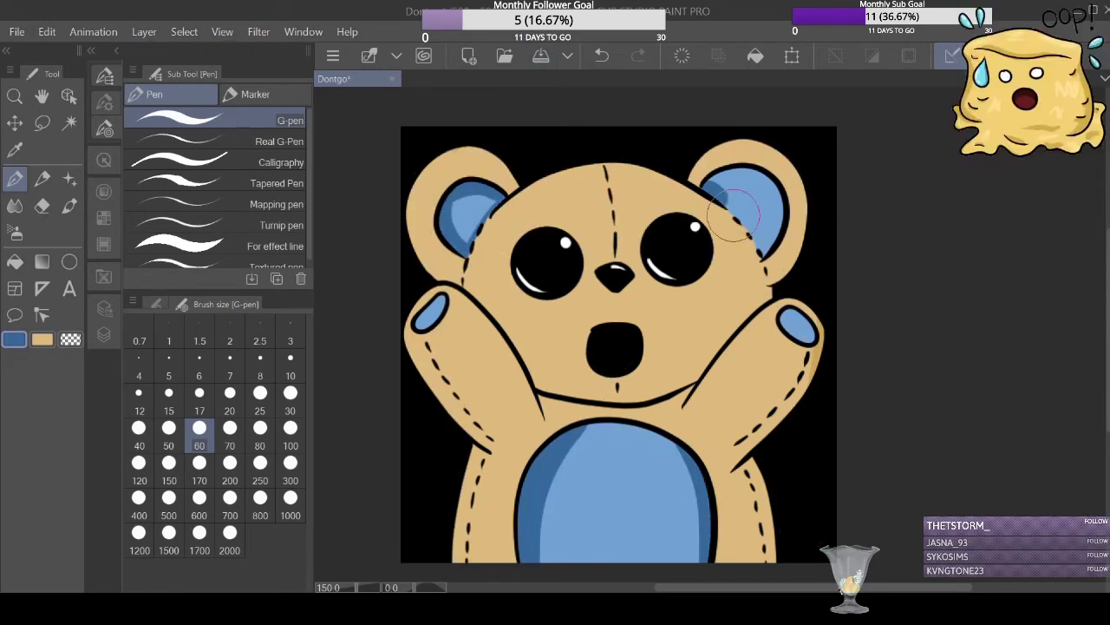
{"action": "left_click_drag", "start_coordinate": [709, 193], "coordinate": [723, 169]}
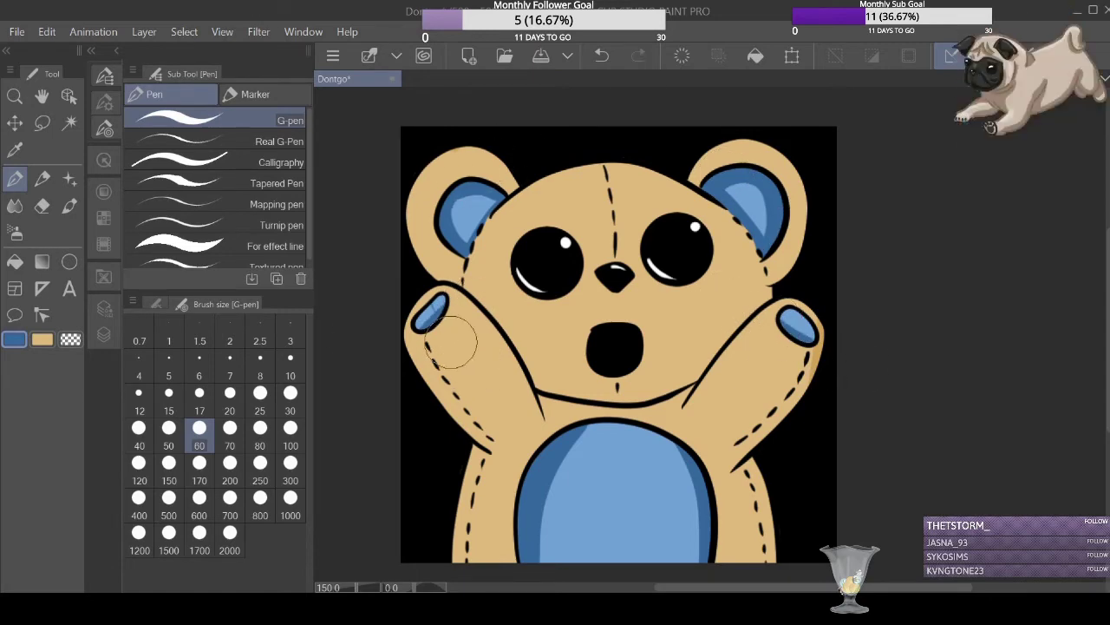
{"action": "left_click_drag", "start_coordinate": [473, 169], "coordinate": [431, 221]}
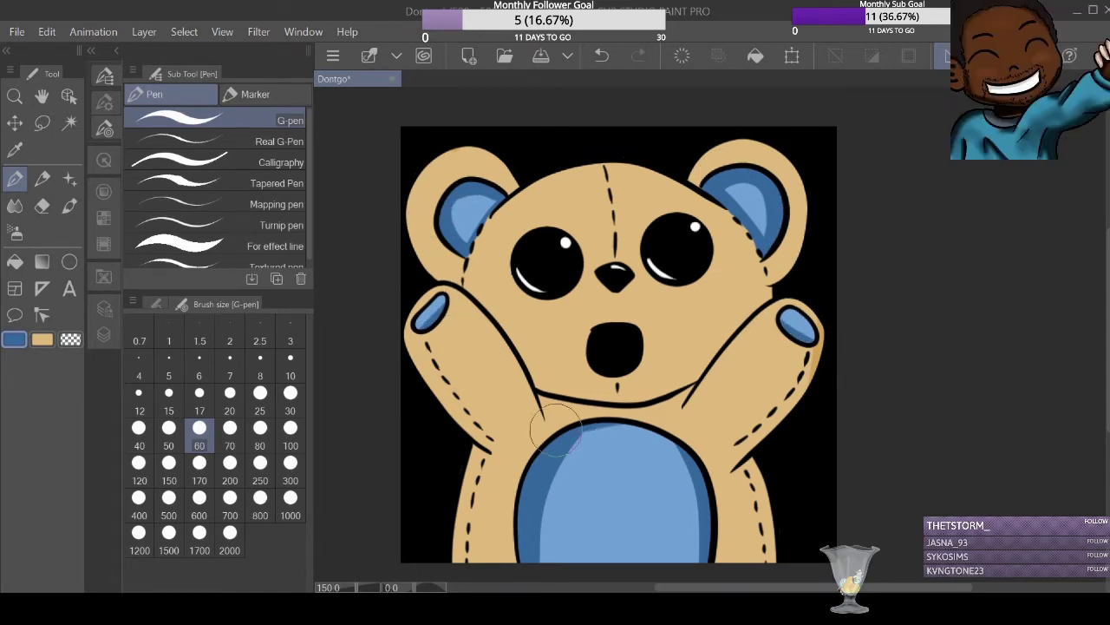
Extend the dark blue shading across the belly's top edge, and shade the outer arms and body sides on Layer 3 in darker tan.
{"action": "key", "text": "ctrl+z"}
{"action": "left_click", "coordinate": [42, 340]}
{"action": "left_click", "coordinate": [104, 309]}
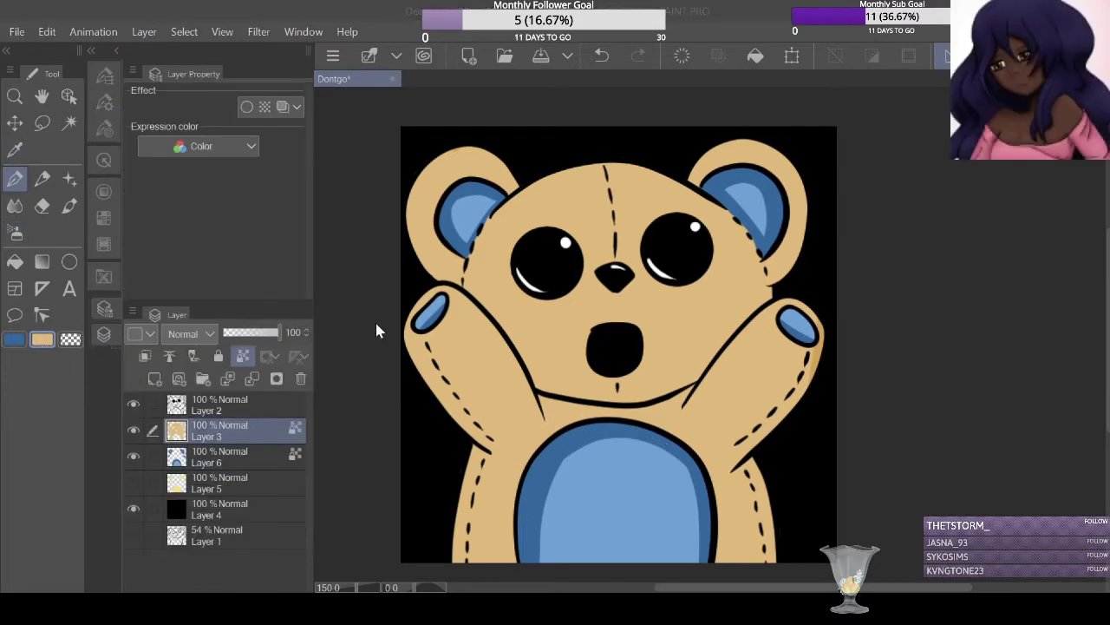
{"action": "mouse_move", "coordinate": [415, 343]}
{"action": "left_mouse_down"}
{"action": "mouse_move", "coordinate": [486, 447]}
{"action": "mouse_move", "coordinate": [465, 559]}
{"action": "left_mouse_up"}
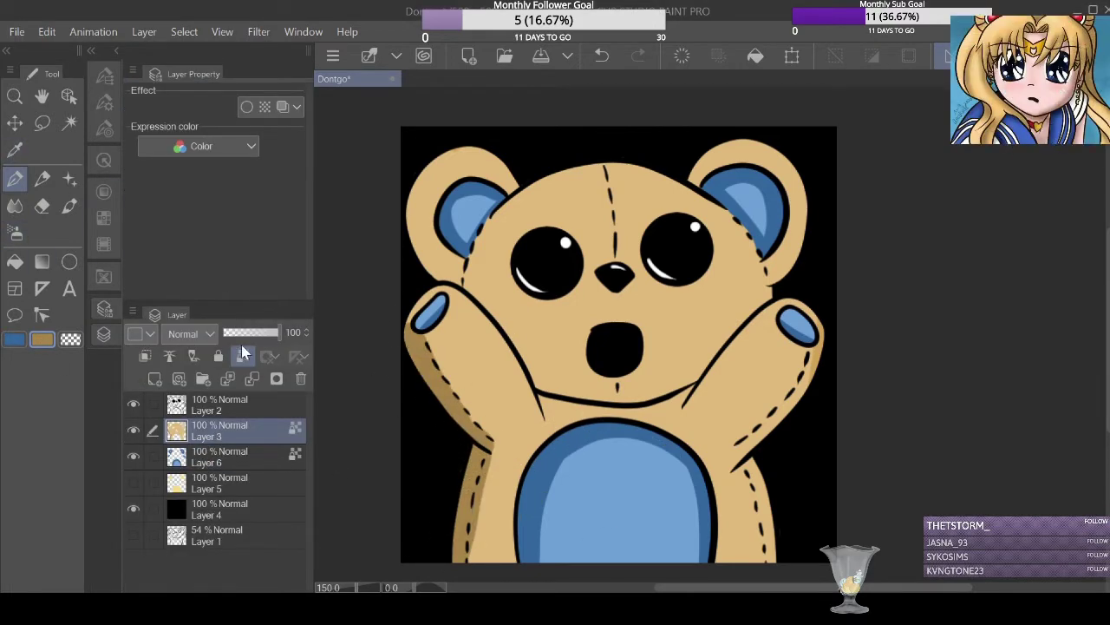
{"action": "left_click_drag", "start_coordinate": [753, 468], "coordinate": [761, 555]}
{"action": "left_click_drag", "start_coordinate": [821, 337], "coordinate": [800, 398]}
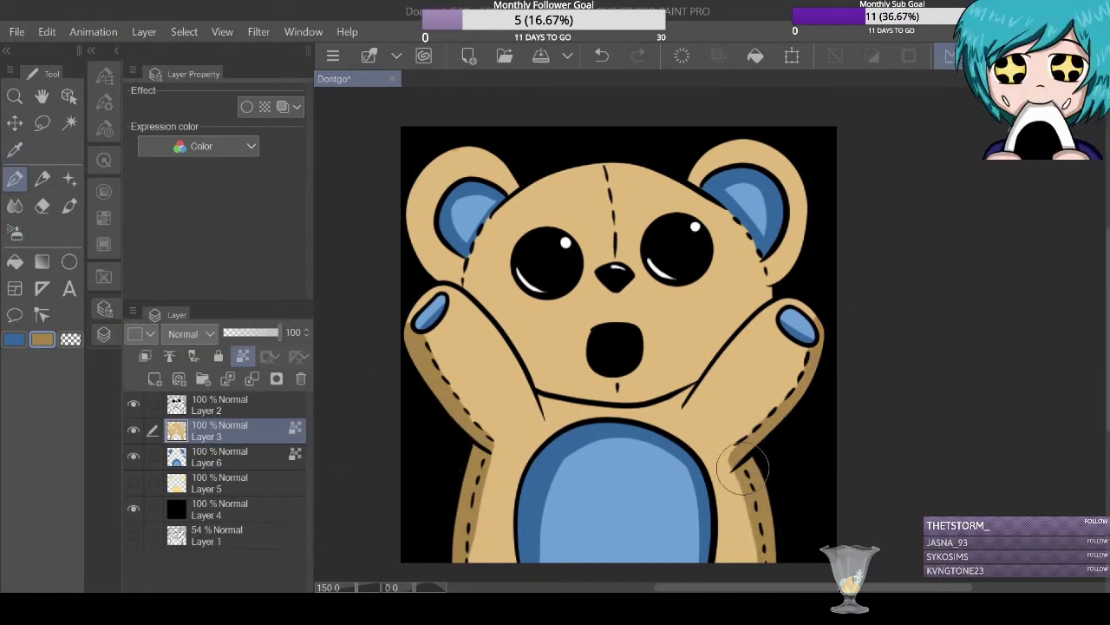
Shade the outer edges of both ears on Layer 3 in darker tan.
{"action": "mouse_move", "coordinate": [429, 160]}
{"action": "left_mouse_down"}
{"action": "mouse_move", "coordinate": [446, 286]}
{"action": "mouse_move", "coordinate": [471, 104]}
{"action": "left_mouse_up"}
{"action": "mouse_move", "coordinate": [438, 278]}
{"action": "left_mouse_down"}
{"action": "mouse_move", "coordinate": [446, 119]}
{"action": "mouse_move", "coordinate": [425, 186]}
{"action": "left_mouse_up"}
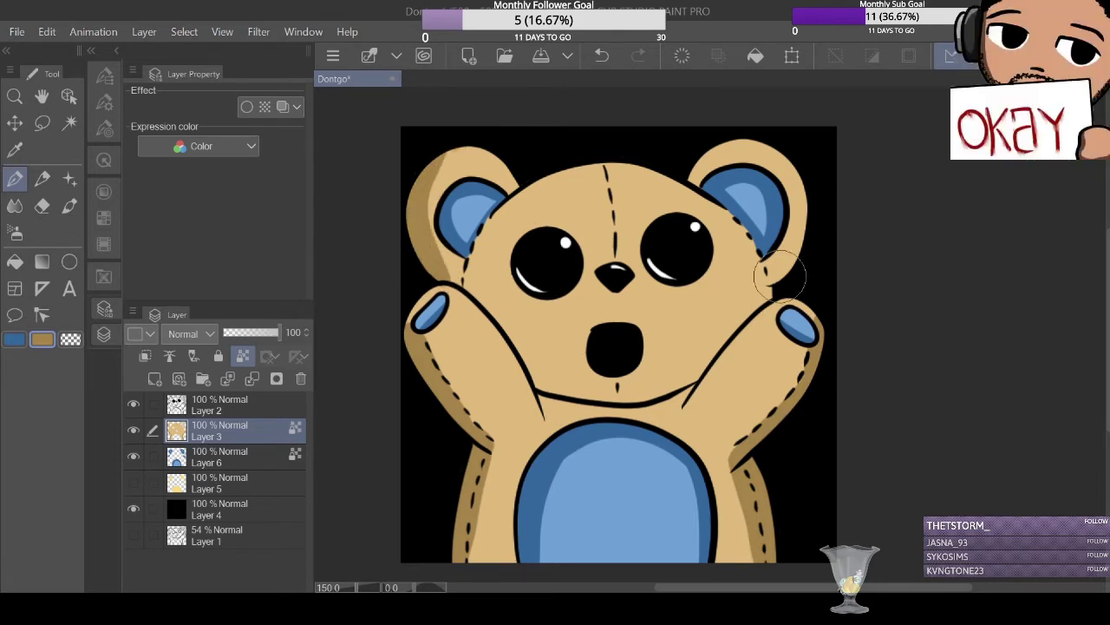
{"action": "scroll", "coordinate": [842, 161], "scroll_direction": "up", "scroll_amount": 4}
{"action": "left_click_drag", "start_coordinate": [595, 321], "coordinate": [664, 112]}
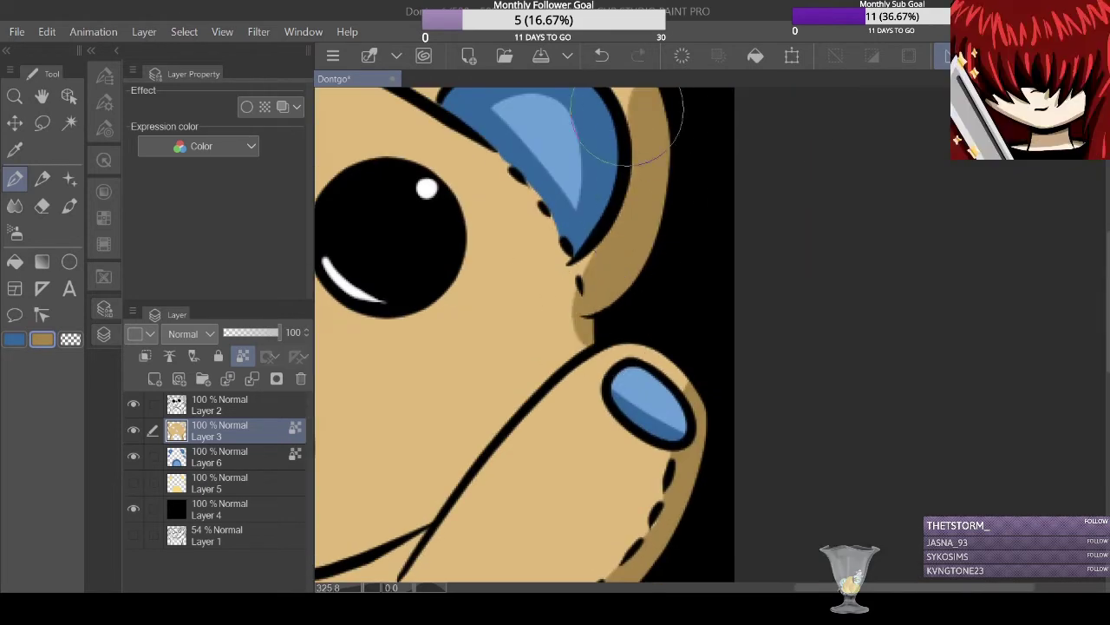
{"action": "key", "text": "ctrl+z"}
{"action": "scroll", "coordinate": [686, 122], "scroll_direction": "down", "scroll_amount": 4}
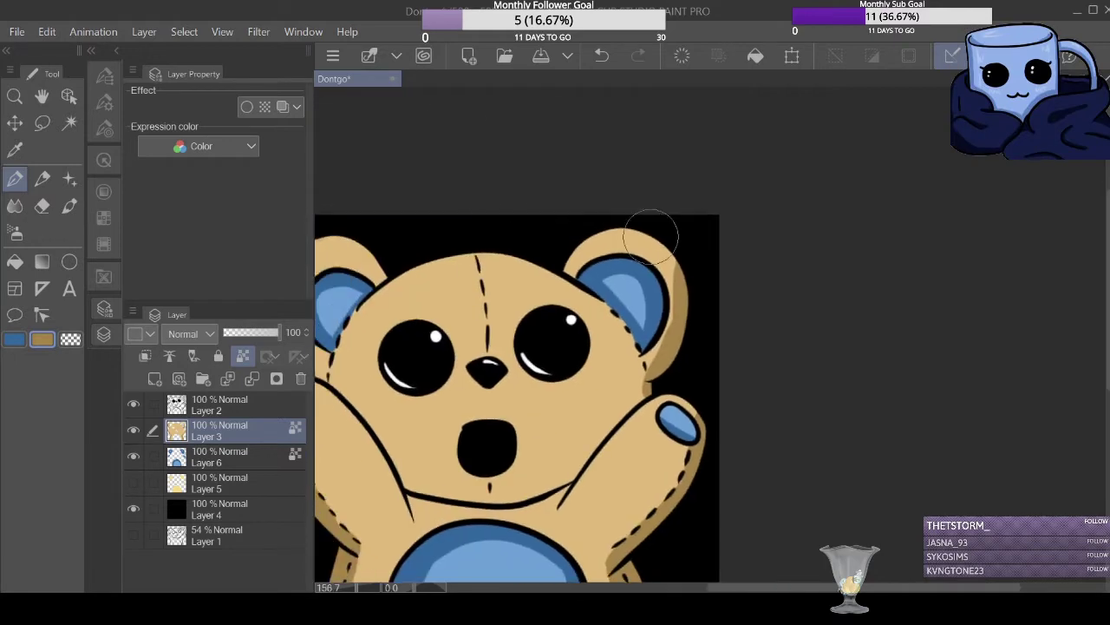
Shade the neck area beneath the chin in darker tan using the G-pen at size 20.
{"action": "left_click_drag", "start_coordinate": [408, 496], "coordinate": [504, 512]}
{"action": "scroll", "coordinate": [503, 512], "scroll_direction": "up", "scroll_amount": 4}
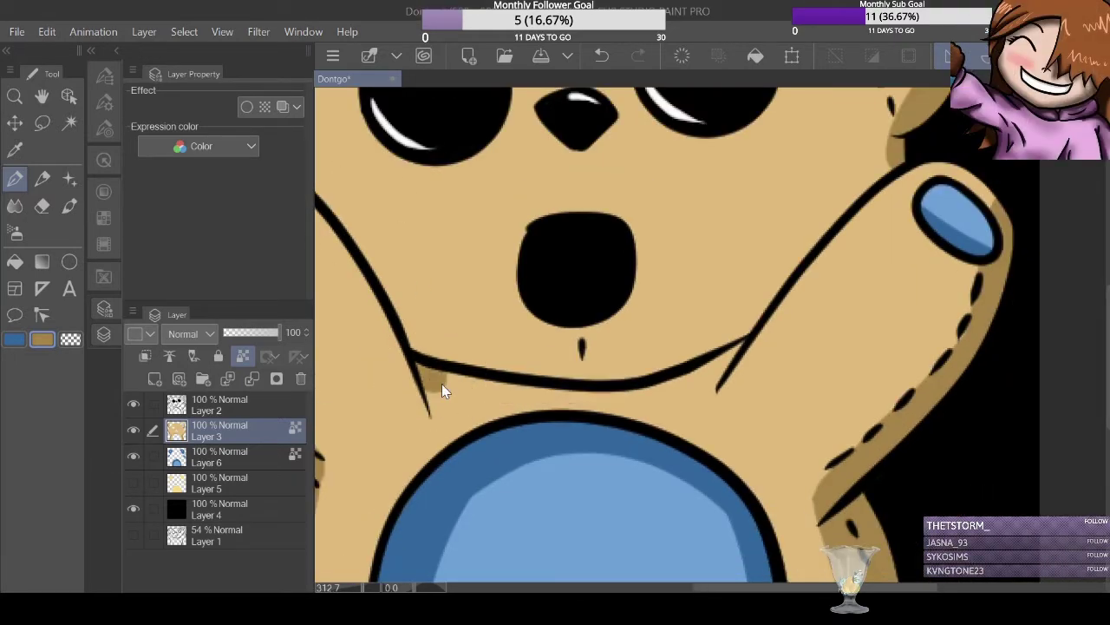
{"action": "left_click_drag", "start_coordinate": [441, 388], "coordinate": [598, 395]}
{"action": "key", "text": "bracketleft"}
{"action": "mouse_move", "coordinate": [735, 352]}
{"action": "left_mouse_down"}
{"action": "mouse_move", "coordinate": [633, 403]}
{"action": "mouse_move", "coordinate": [642, 408]}
{"action": "left_mouse_up"}
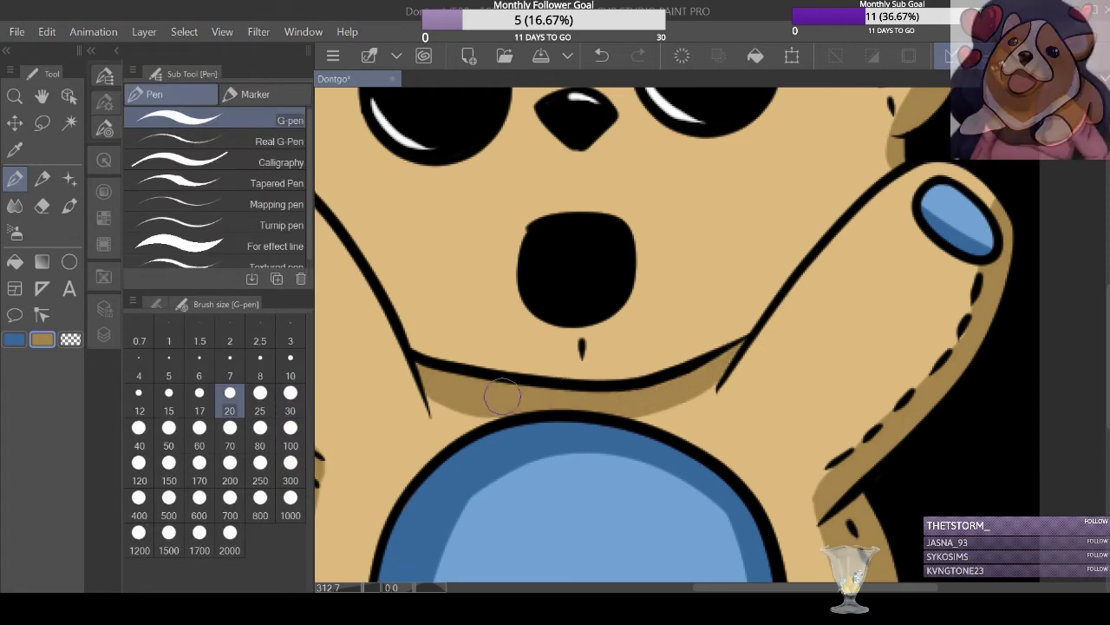
{"action": "scroll", "coordinate": [507, 322], "scroll_direction": "down", "scroll_amount": 2}
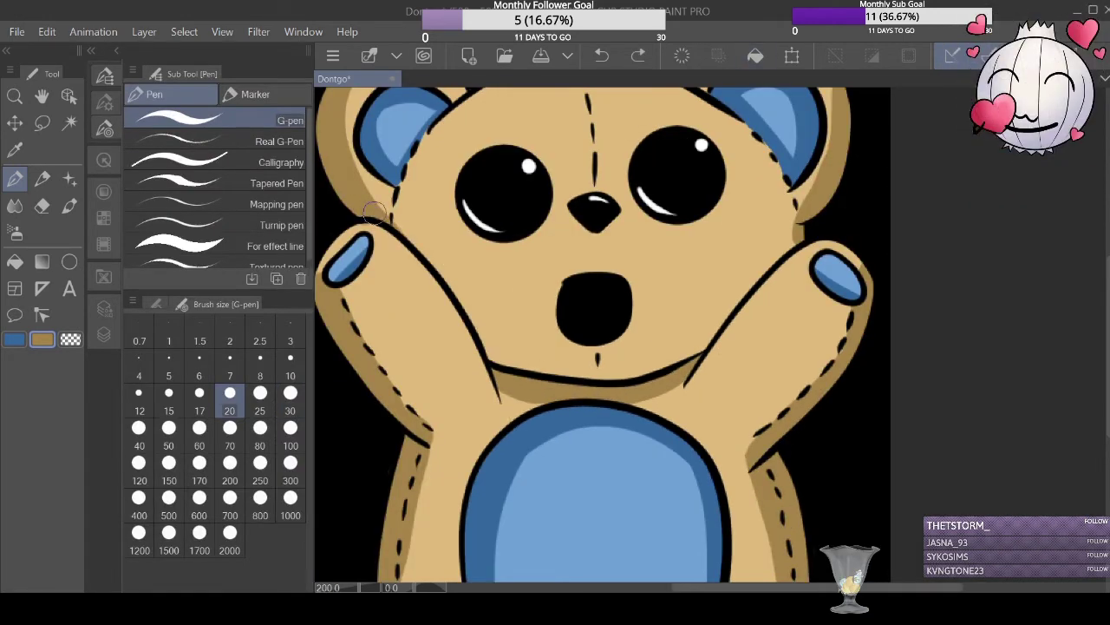
Shade the face's lower edge along the arms and chin, and the centre seam, in darker tan.
{"action": "key", "text": "h"}
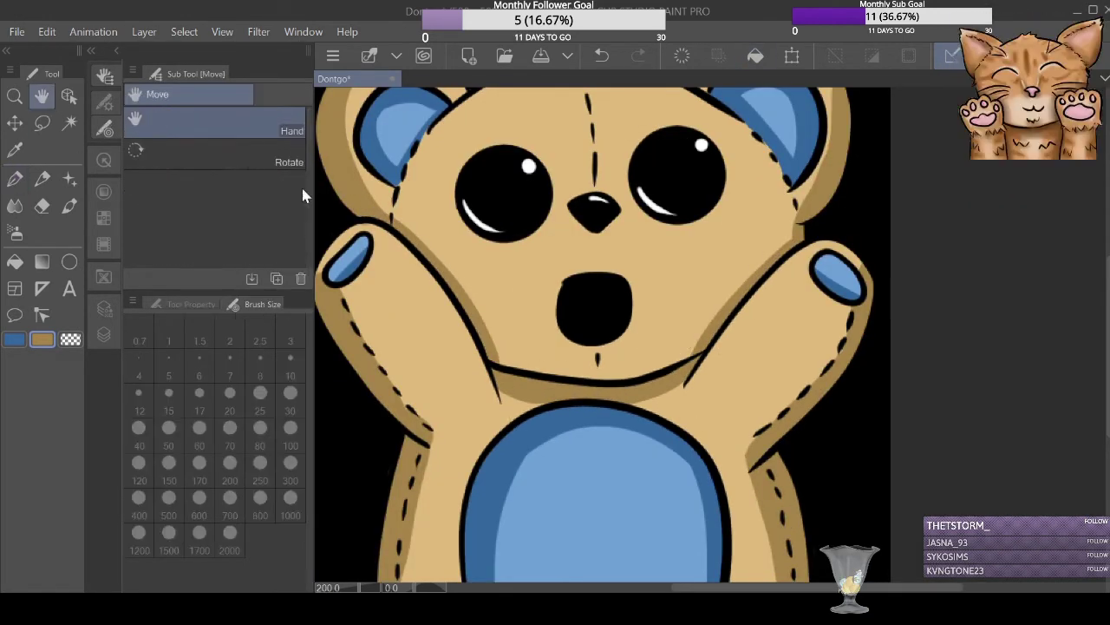
{"action": "left_click_drag", "start_coordinate": [607, 346], "coordinate": [555, 417]}
{"action": "left_click", "coordinate": [14, 176]}
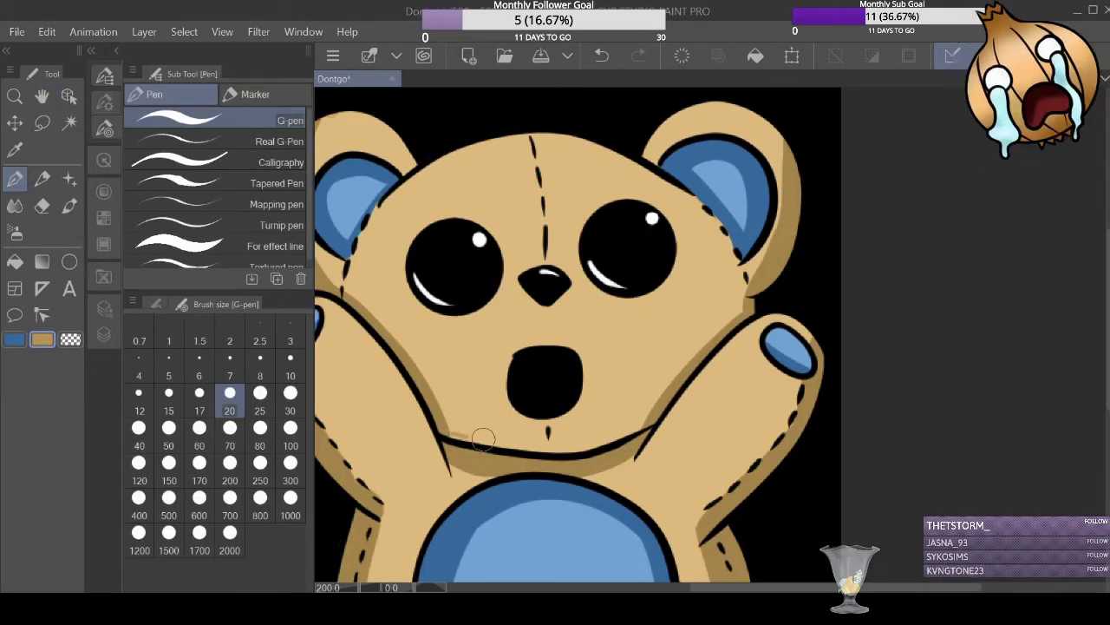
{"action": "left_click_drag", "start_coordinate": [479, 442], "coordinate": [642, 453]}
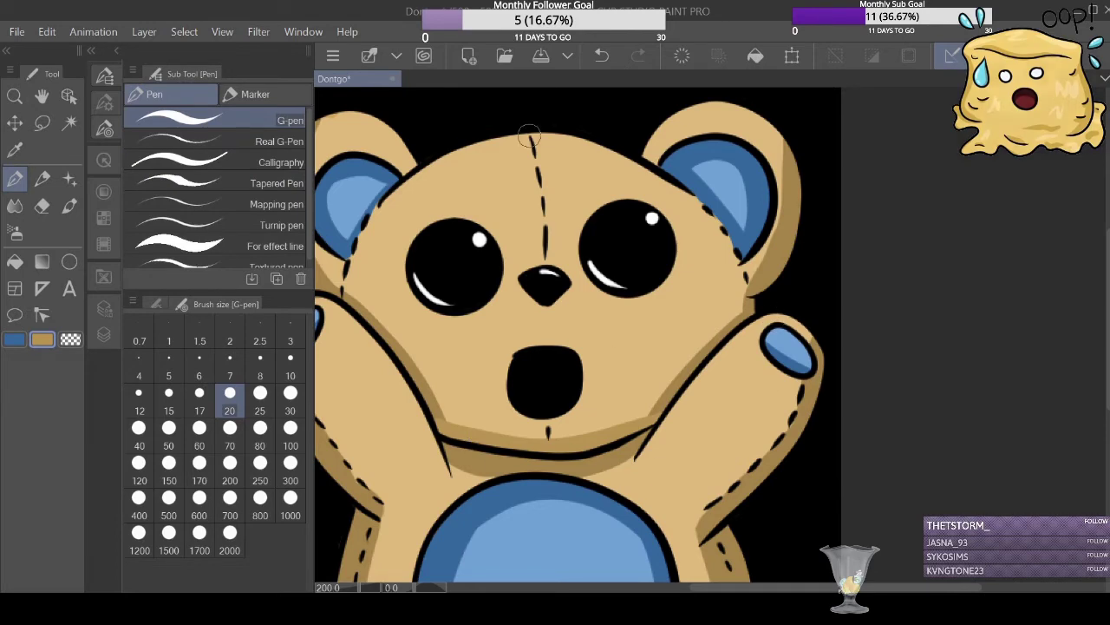
{"action": "left_click_drag", "start_coordinate": [529, 137], "coordinate": [546, 260]}
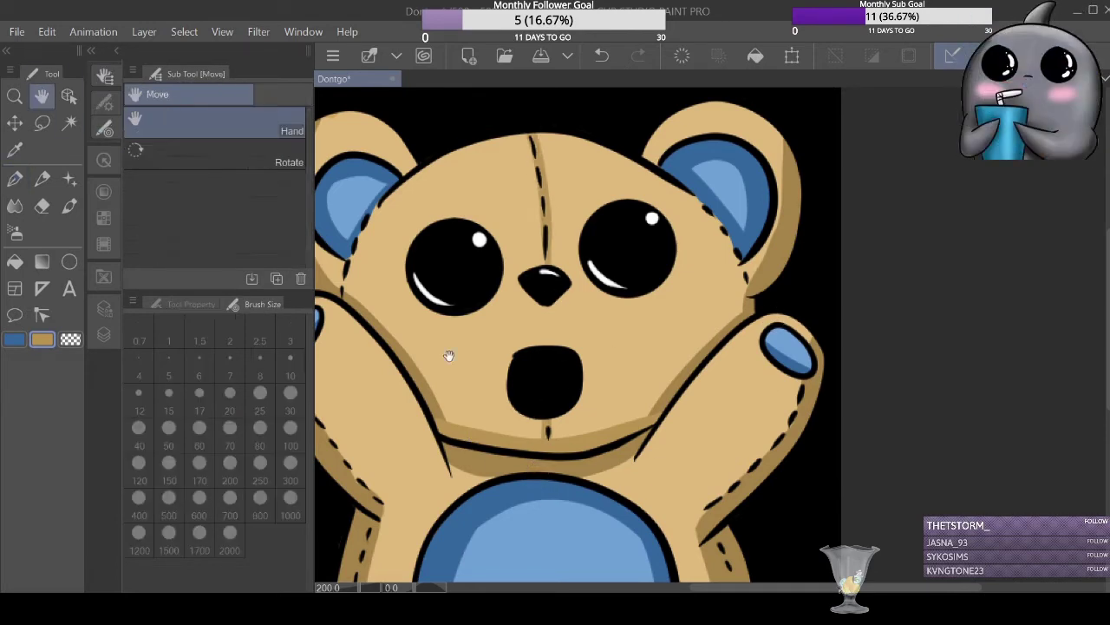
Shade the inner edges of both raised arms where they meet the head in darker tan.
{"action": "left_click_drag", "start_coordinate": [449, 355], "coordinate": [549, 317]}
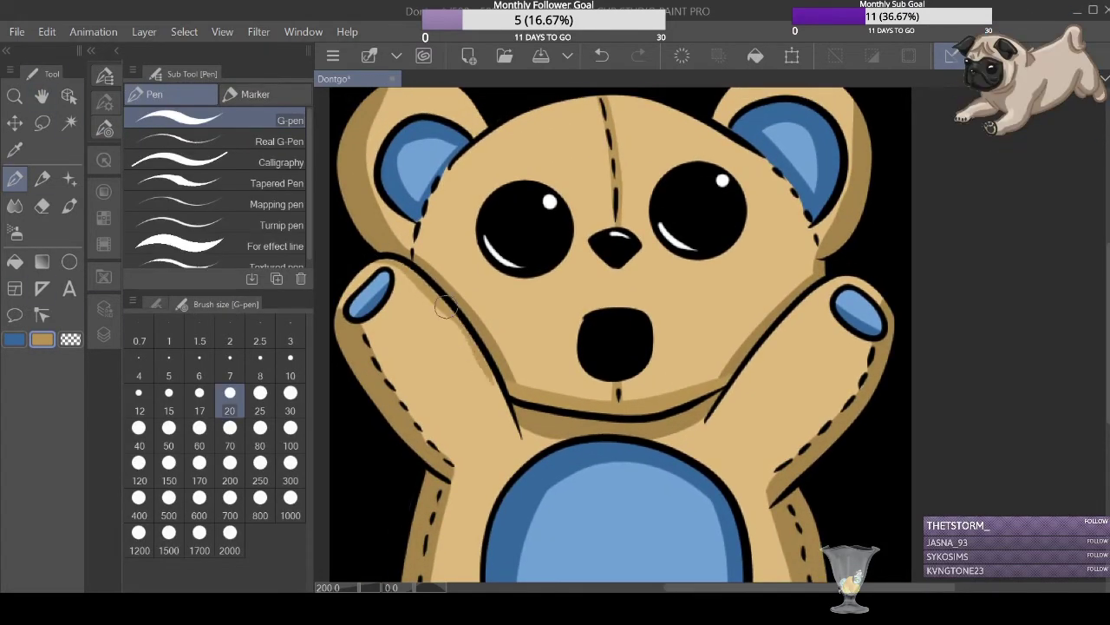
{"action": "left_click_drag", "start_coordinate": [445, 307], "coordinate": [501, 410]}
{"action": "left_click_drag", "start_coordinate": [715, 412], "coordinate": [853, 270]}
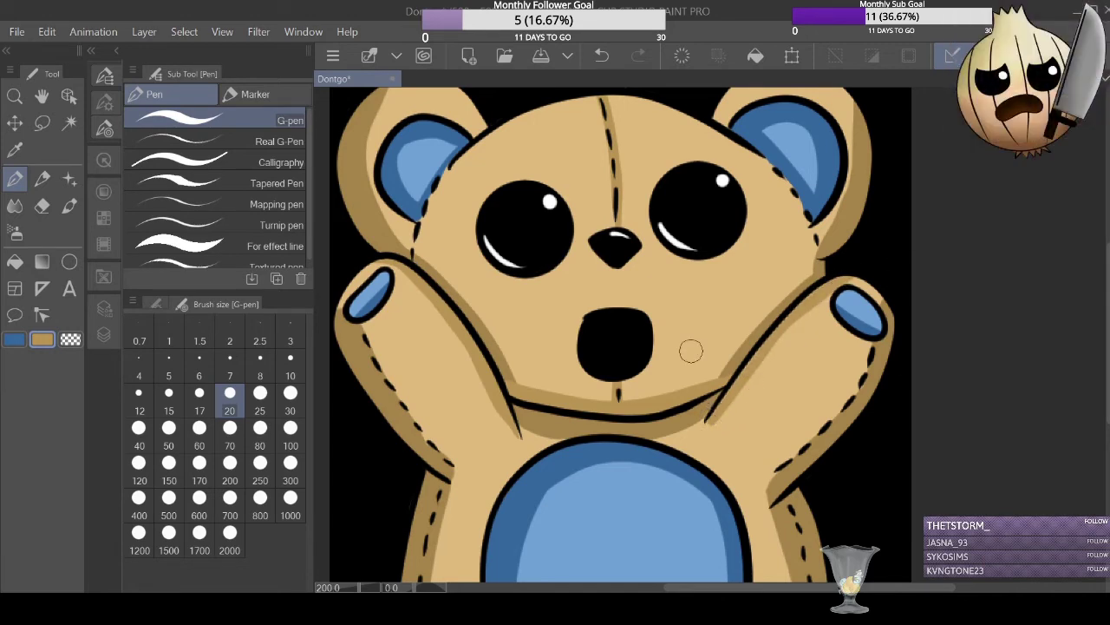
Paint light cream highlights on the ears, arms, top of the head and body sides using the G-pen at size 20.
{"action": "key", "text": "ctrl+minus"}
{"action": "left_click", "coordinate": [489, 290], "text": "alt"}
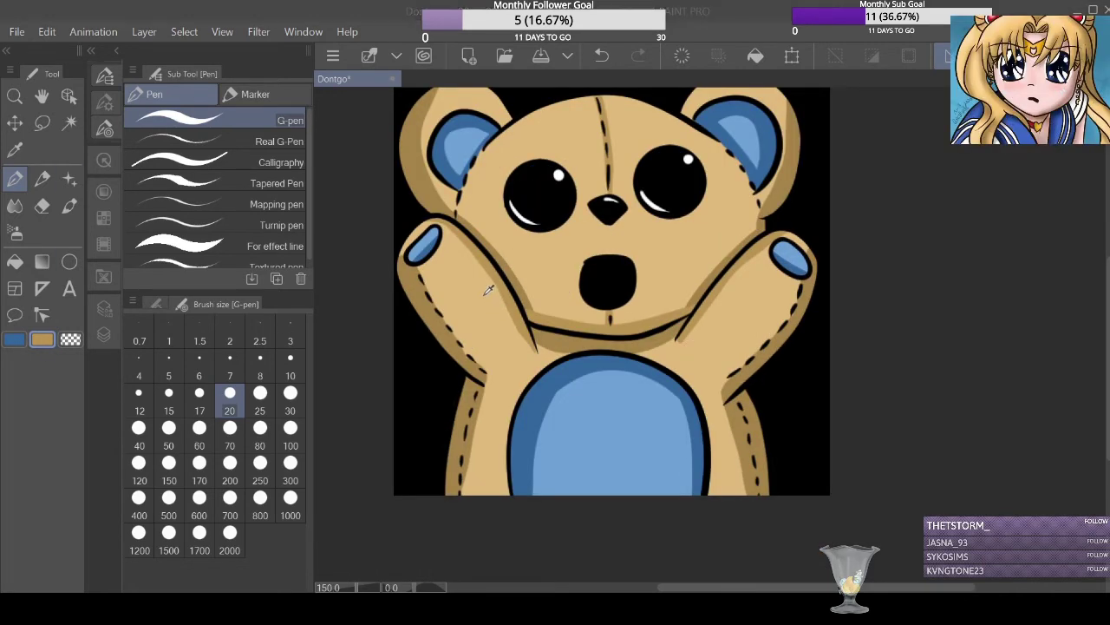
{"action": "scroll", "coordinate": [488, 291], "scroll_direction": "up", "scroll_amount": 3}
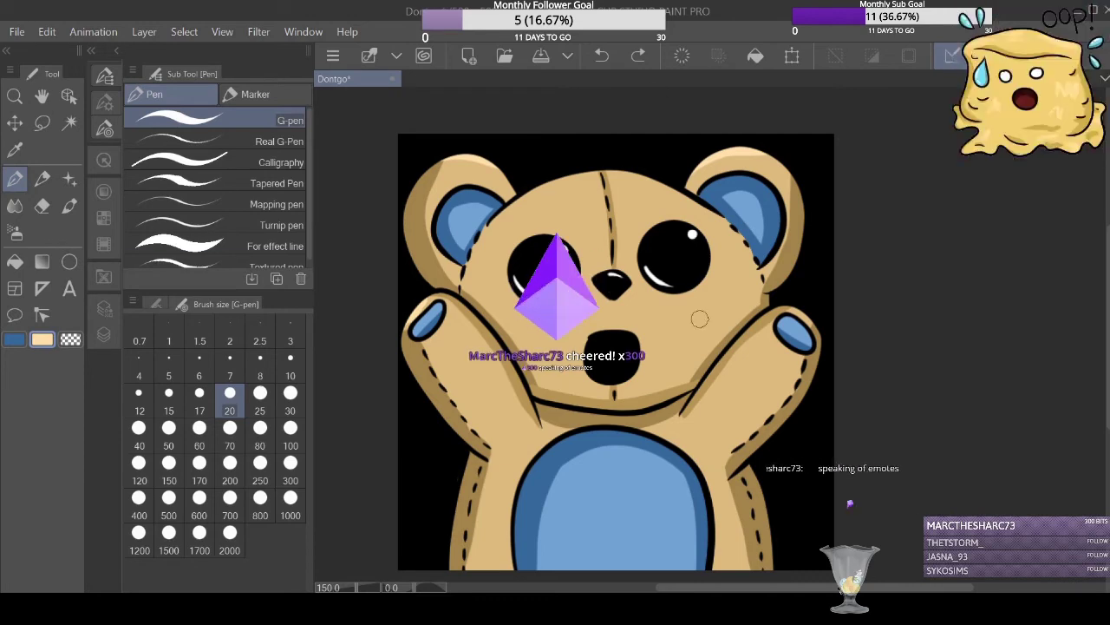
{"action": "key", "text": "ctrl+z"}
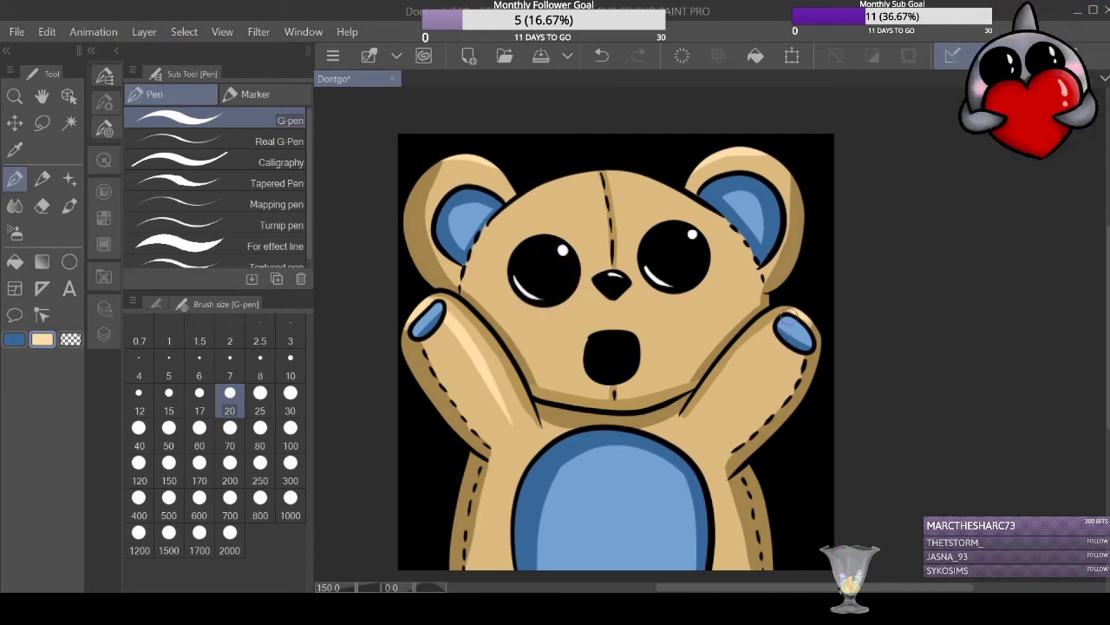
{"action": "left_click_drag", "start_coordinate": [774, 340], "coordinate": [742, 361]}
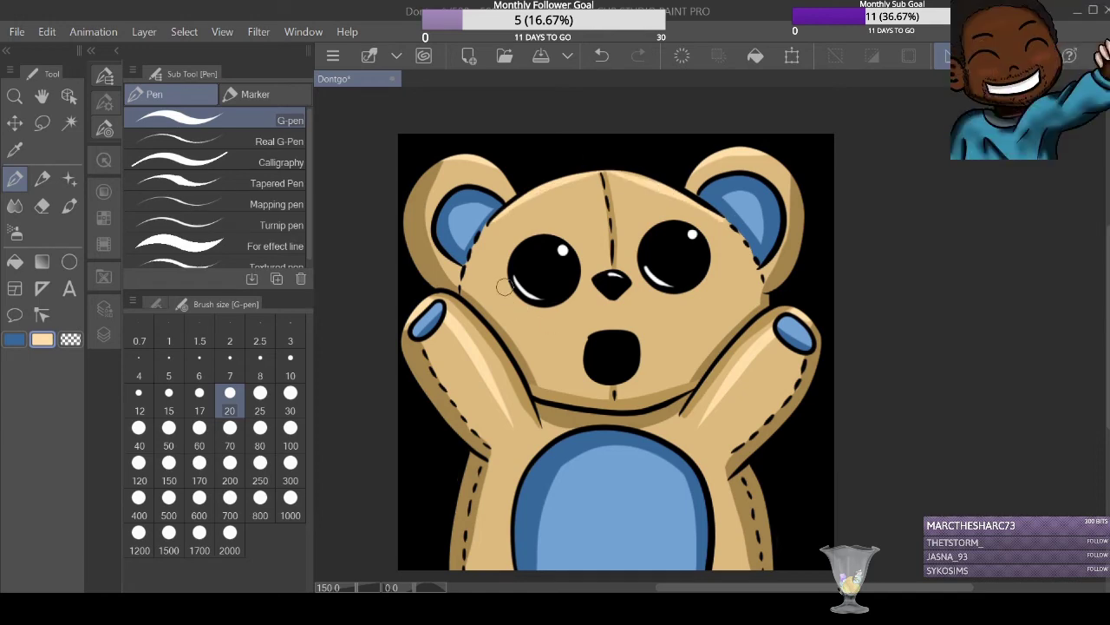
{"action": "key", "text": "ctrl+alt+0"}
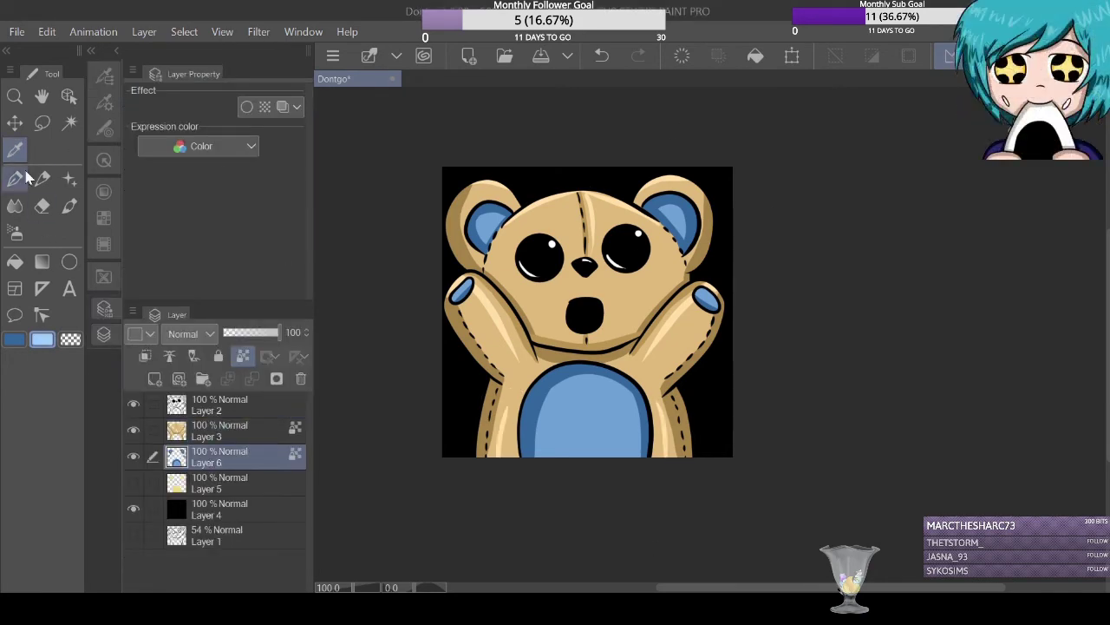
Add light blue highlights to the belly, inner ears and paw pads on Layer 6.
{"action": "left_click_drag", "start_coordinate": [612, 387], "coordinate": [621, 456]}
{"action": "left_click_drag", "start_coordinate": [626, 418], "coordinate": [595, 459]}
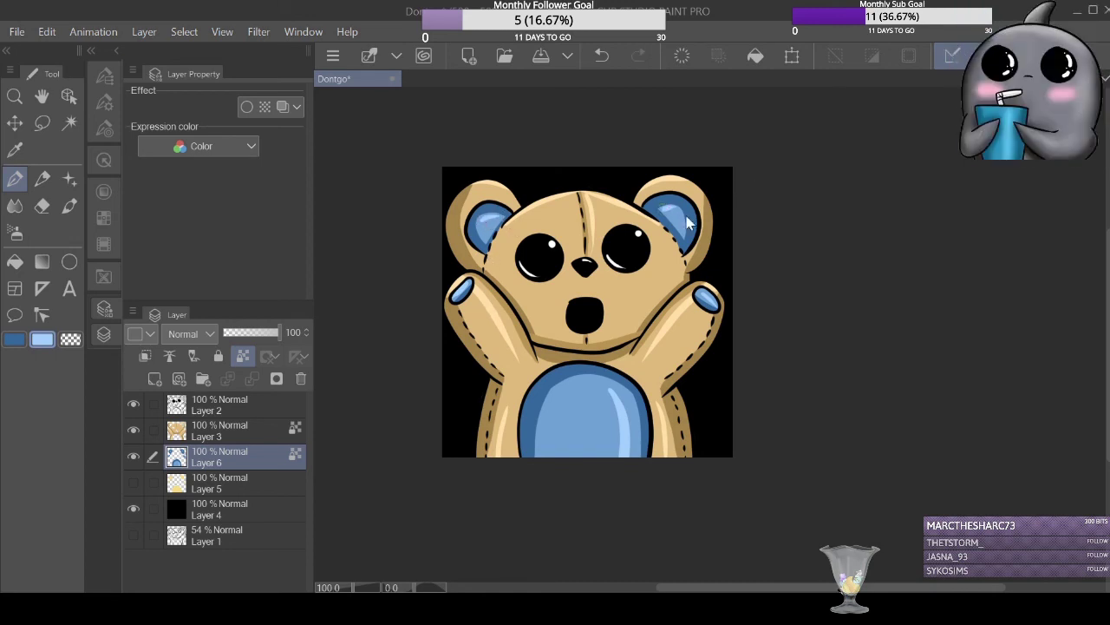
{"action": "left_click_drag", "start_coordinate": [550, 423], "coordinate": [543, 456]}
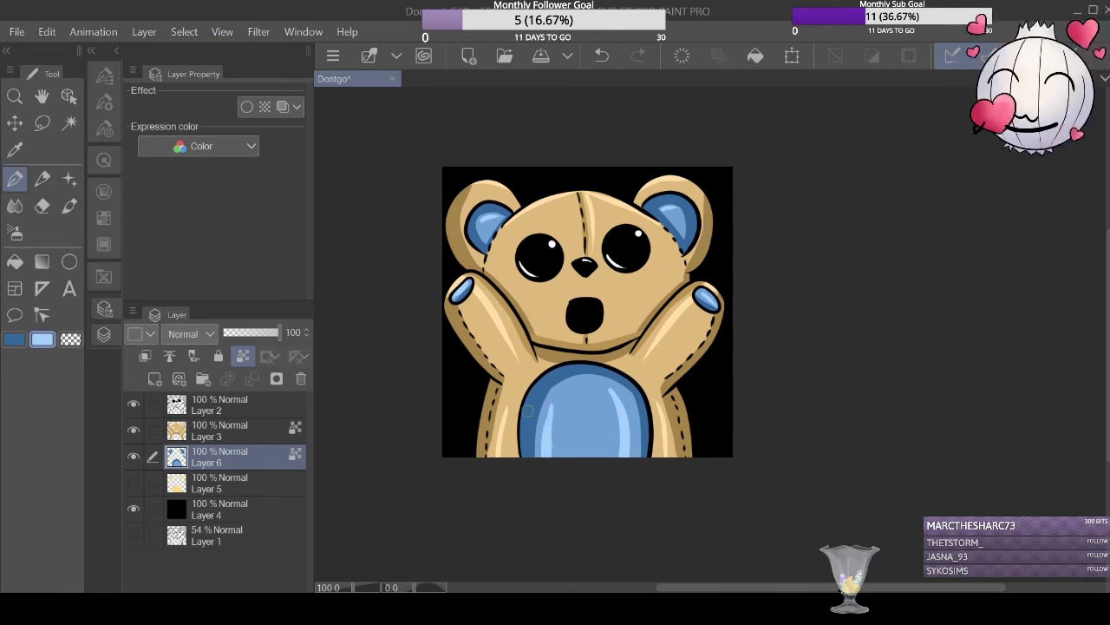
Hide the black background on Layer 4 and paint the inside of the mouth very dark navy on Layer 6 with the G-pen at size 70.
{"action": "left_click", "coordinate": [569, 373], "text": "alt"}
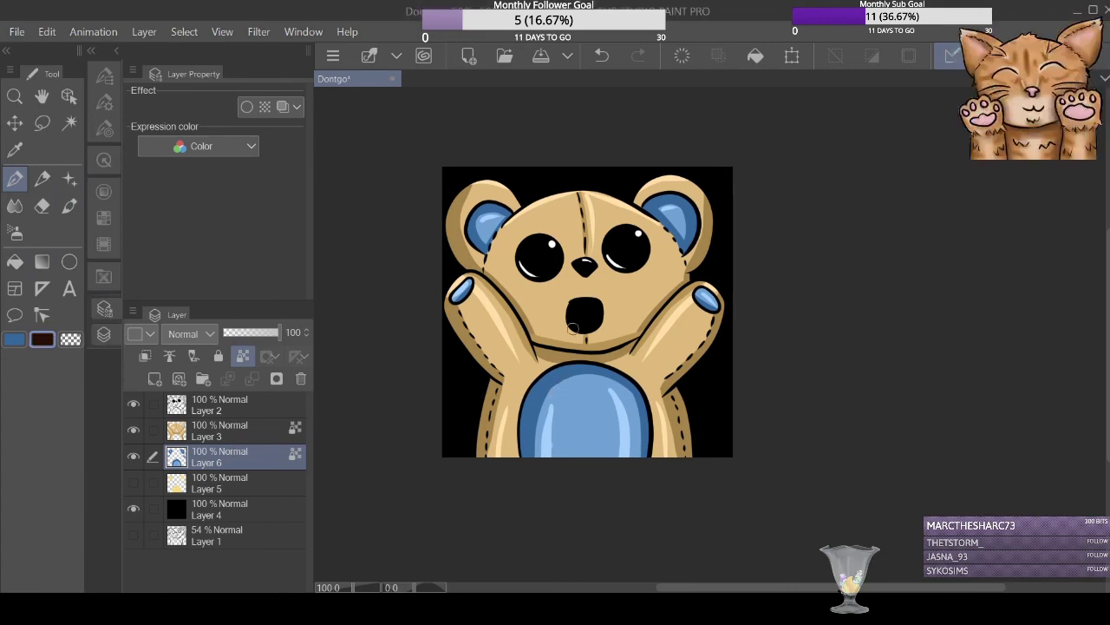
{"action": "left_click", "coordinate": [132, 507]}
{"action": "left_click", "coordinate": [104, 74]}
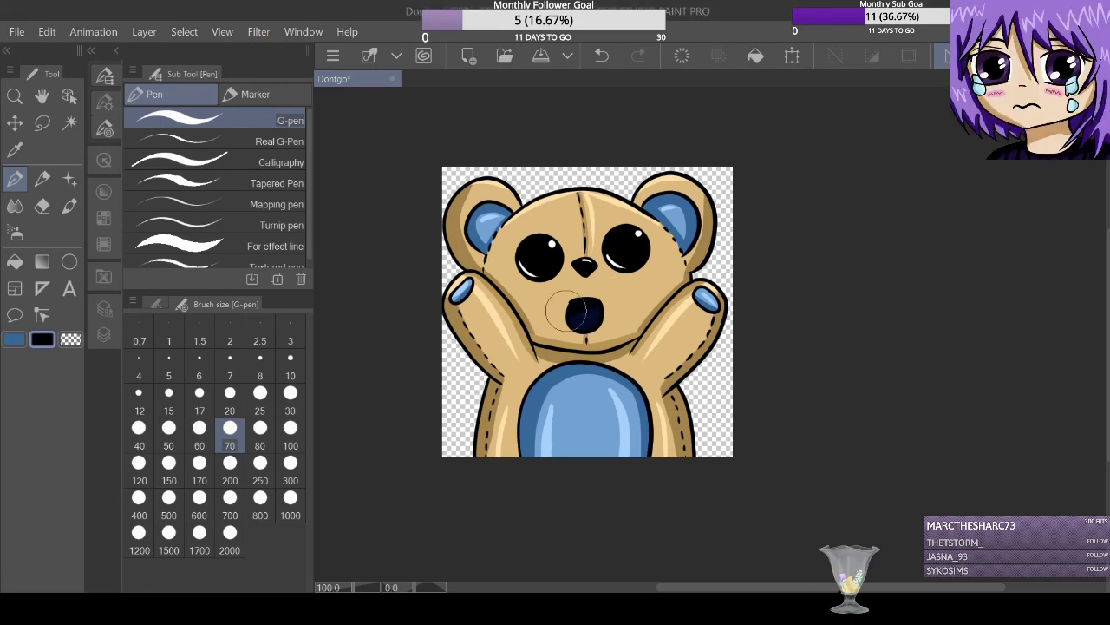
{"action": "left_click", "coordinate": [104, 232]}
{"action": "left_click", "coordinate": [104, 308]}
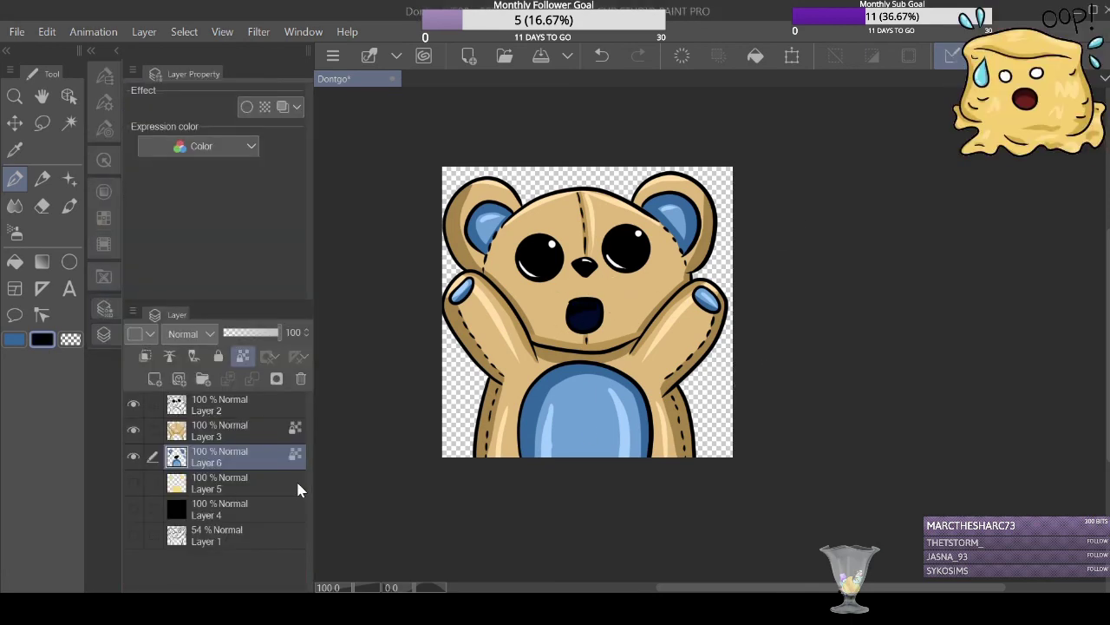
Rework the belly's left highlight in the sampled light blue with the G-pen at size 20, and save the file.
{"action": "key", "text": "i"}
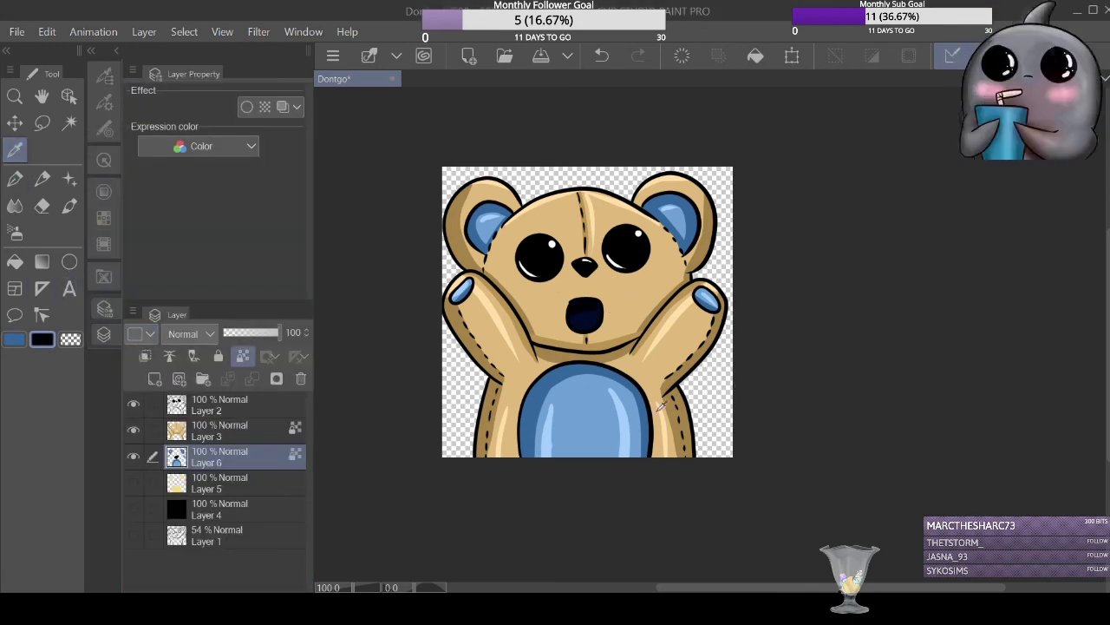
{"action": "left_click", "coordinate": [626, 408]}
{"action": "key", "text": "p"}
{"action": "scroll", "coordinate": [586, 486], "scroll_direction": "up", "scroll_amount": 5}
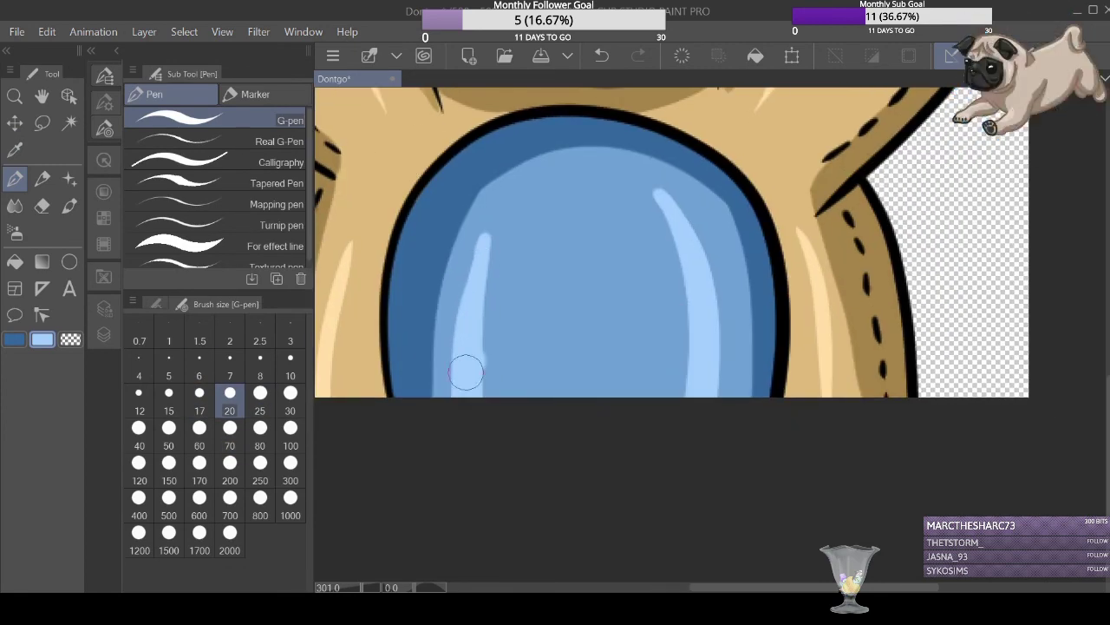
{"action": "left_click_drag", "start_coordinate": [489, 218], "coordinate": [457, 460]}
{"action": "scroll", "coordinate": [486, 468], "scroll_direction": "down", "scroll_amount": 5}
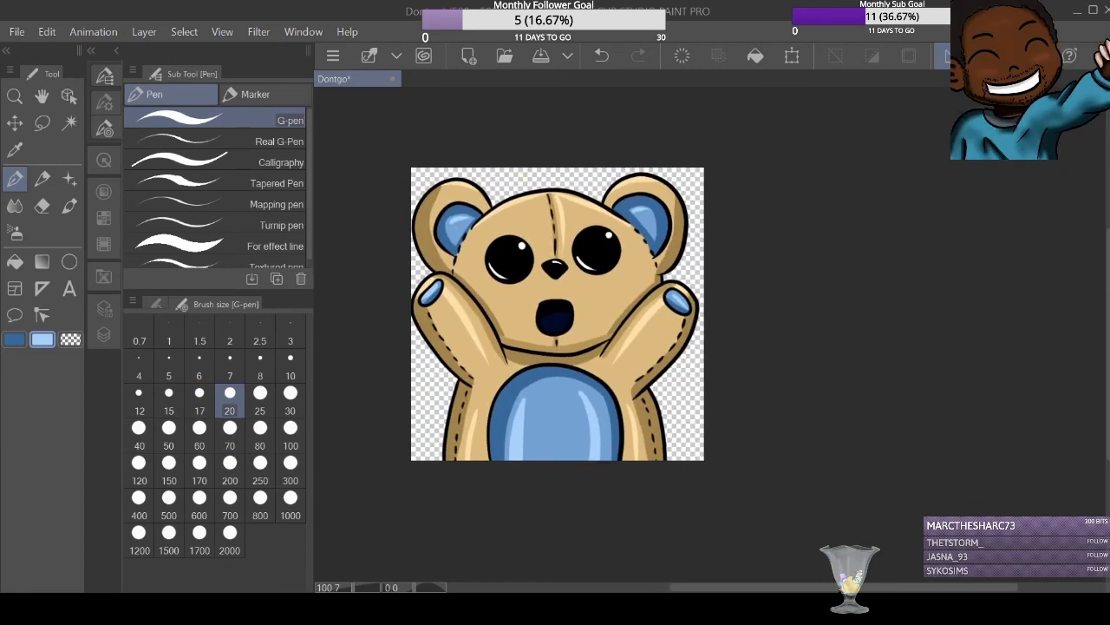
{"action": "left_click", "coordinate": [531, 59]}
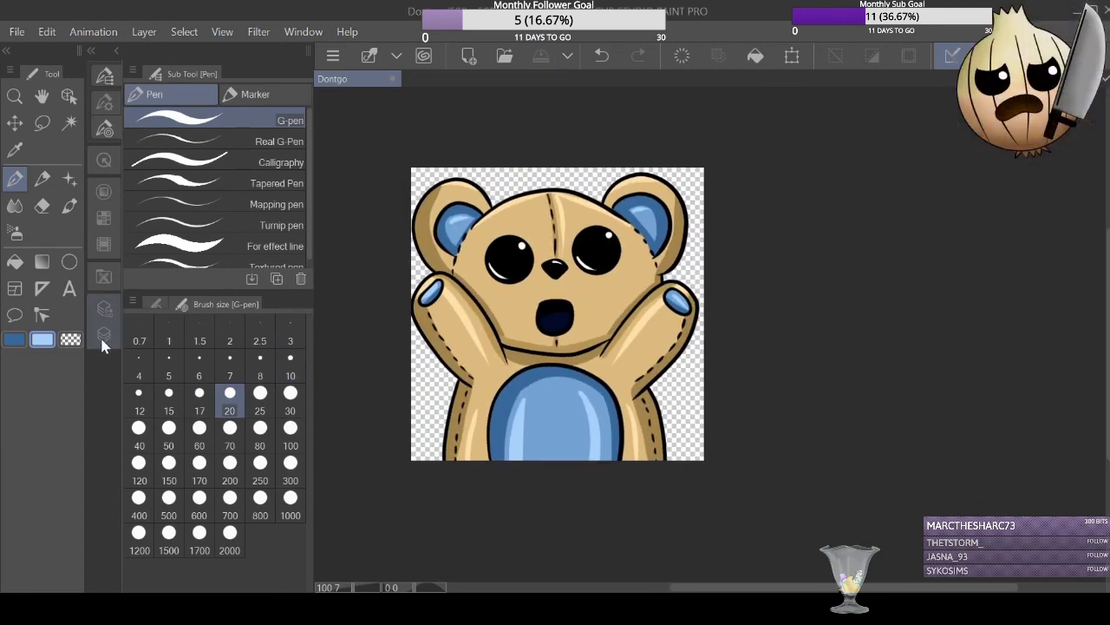